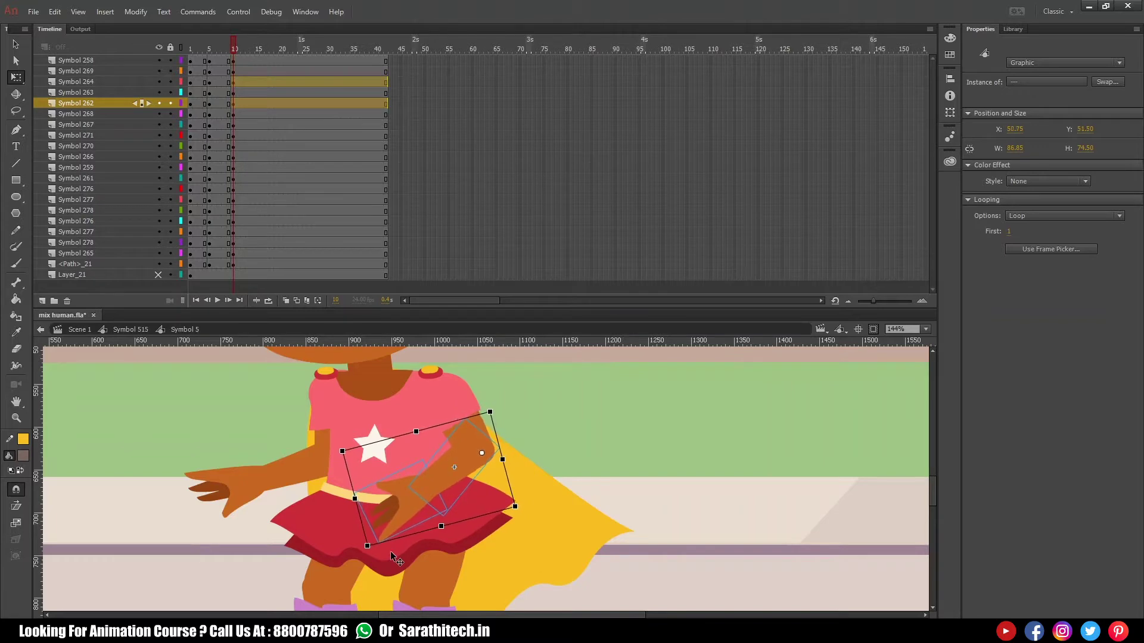
# Step: Rotate the arm nearest the cape outward at frame 10 so its hand rests by the hip
pyautogui.moveTo(355, 557); pyautogui.dragTo(405, 556)
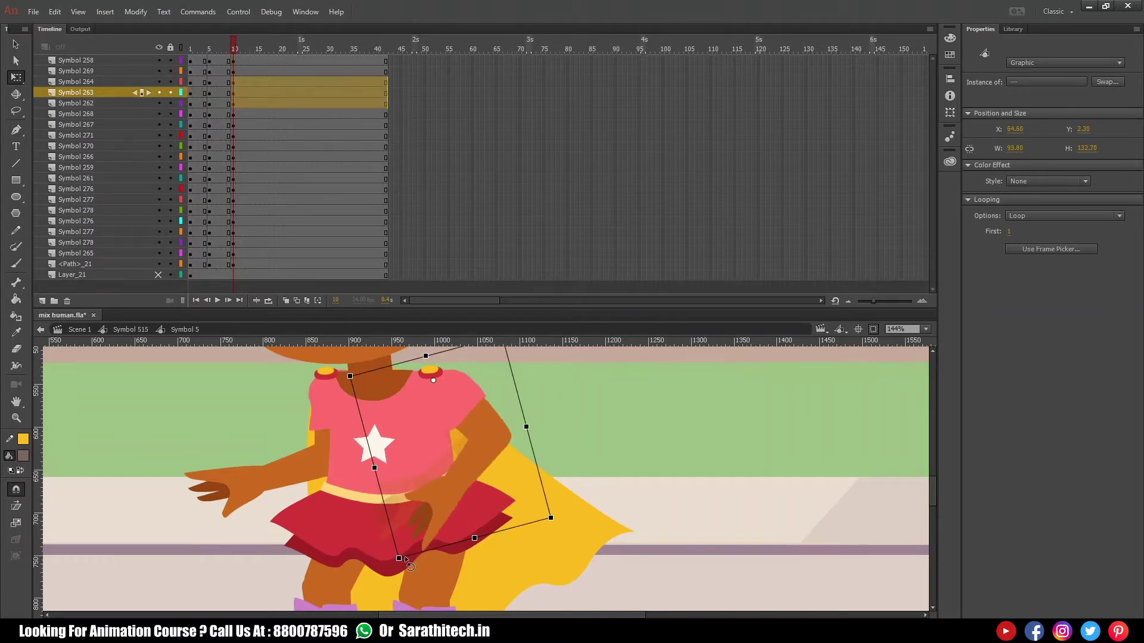
pyautogui.hotkey('ctrl', 'shift', 'a')
pyautogui.hotkey('ctrl', '-')
pyautogui.moveTo(282, 405); pyautogui.dragTo(589, 539)
pyautogui.click(588, 493)
pyautogui.hotkey('ctrl', '=')
pyautogui.moveTo(477, 554); pyautogui.dragTo(491, 488)
pyautogui.hotkey('ctrl', '-')
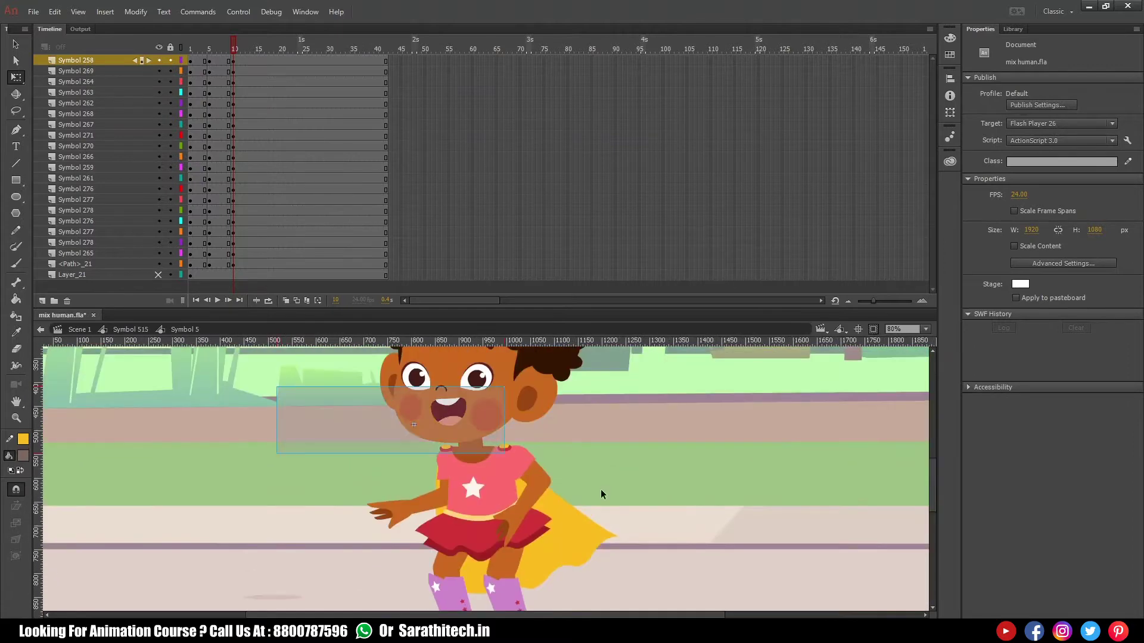
# Step: Select the head, torso, arms, skirt and cape together and lean them to the left over the legs at frame 10
pyautogui.moveTo(619, 369); pyautogui.dragTo(462, 562)
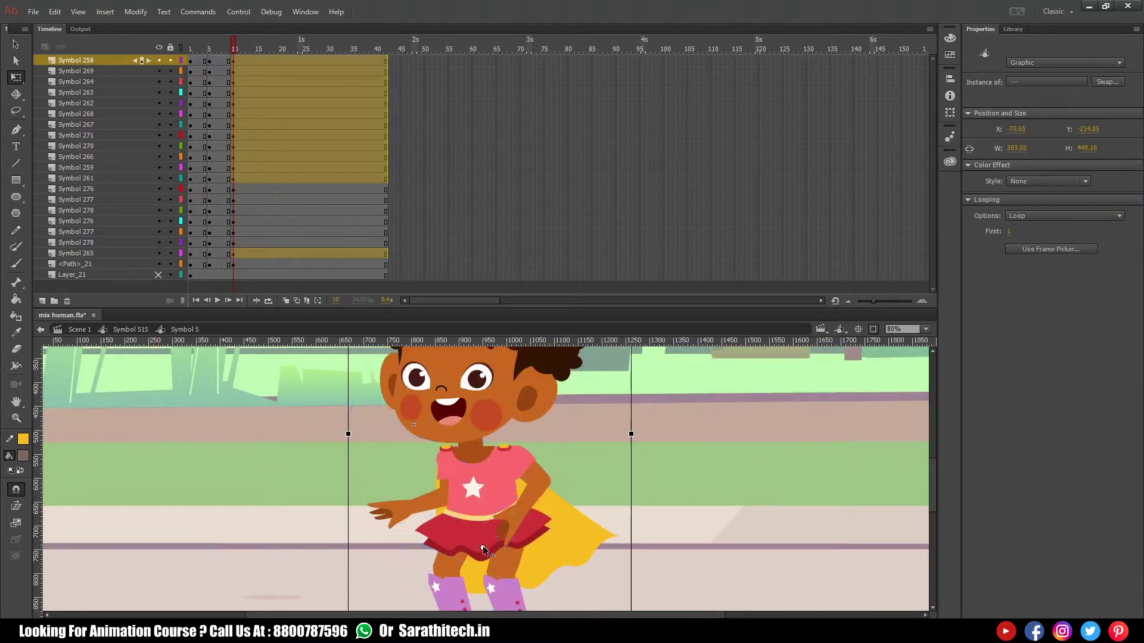
pyautogui.hotkey('ctrl', '-')
pyautogui.moveTo(543, 444); pyautogui.dragTo(525, 429)
pyautogui.hotkey('ctrl', '=')
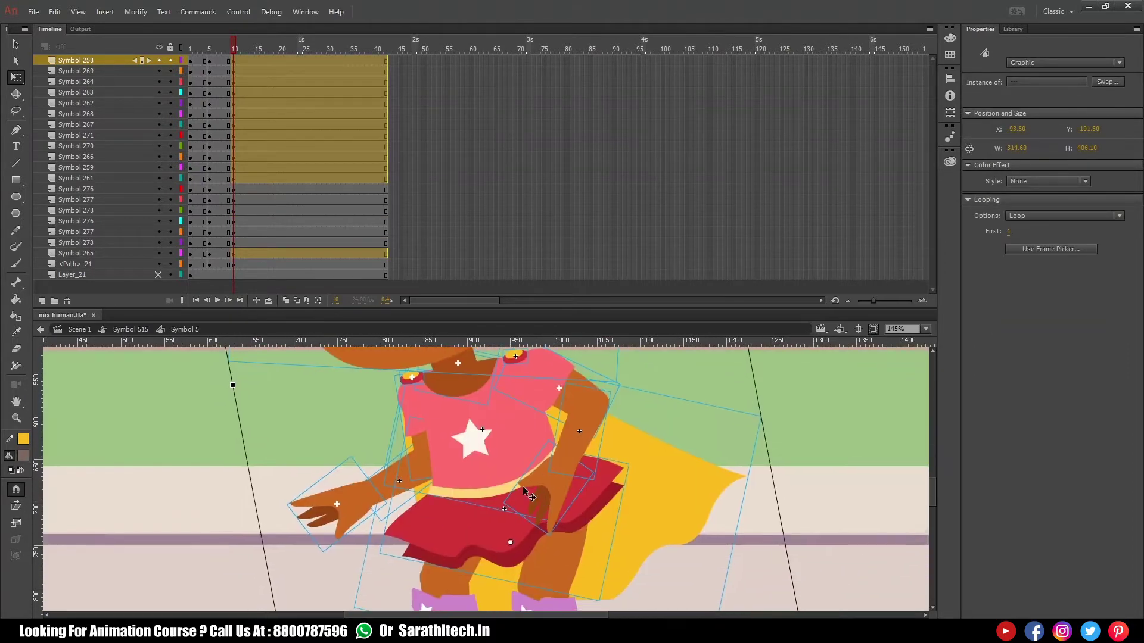
# Step: Try to rotate the torso piece on its own in the frame 10 pose
pyautogui.hscroll(-1, 524, 490)
pyautogui.click(587, 414)
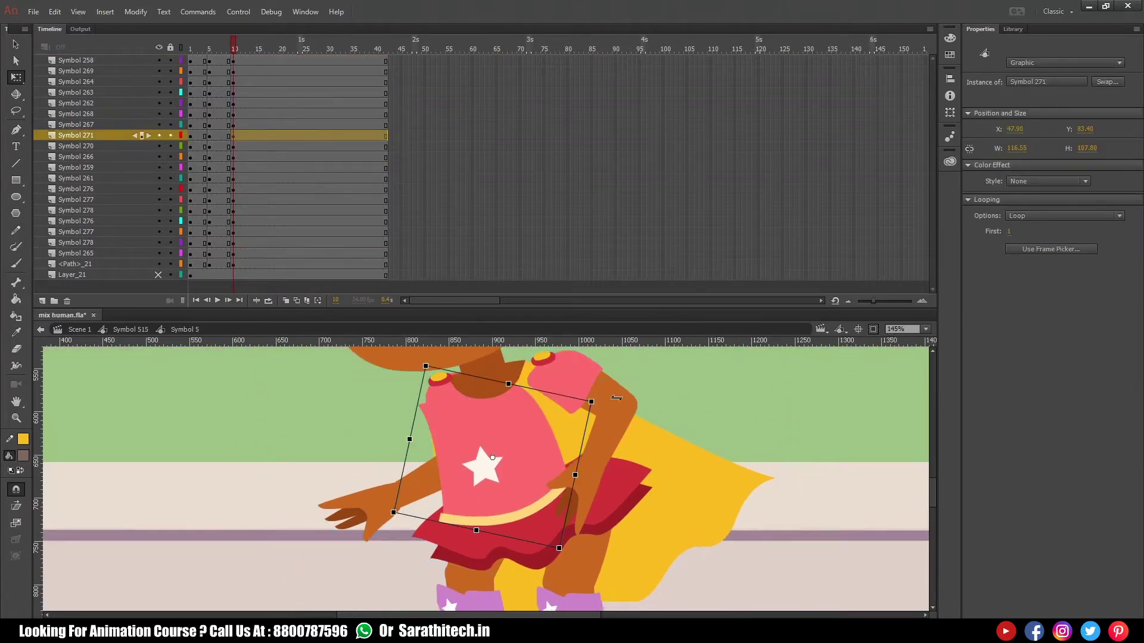
pyautogui.hotkey('ctrl', '-')
pyautogui.click(488, 428)
pyautogui.moveTo(600, 510); pyautogui.dragTo(593, 485)
pyautogui.hotkey('ctrl', 'z')
pyautogui.scroll(-3, 433, 424)
pyautogui.scroll(2, 434, 424)
pyautogui.hotkey('ctrl', 'shift', 'a')
# Step: Open the cape symbol, break its drawing object apart and extend its timeline to frame 40
pyautogui.click(433, 424)
pyautogui.moveTo(233, 50); pyautogui.dragTo(276, 54)
pyautogui.click(488, 495)
pyautogui.doubleClick(488, 495)
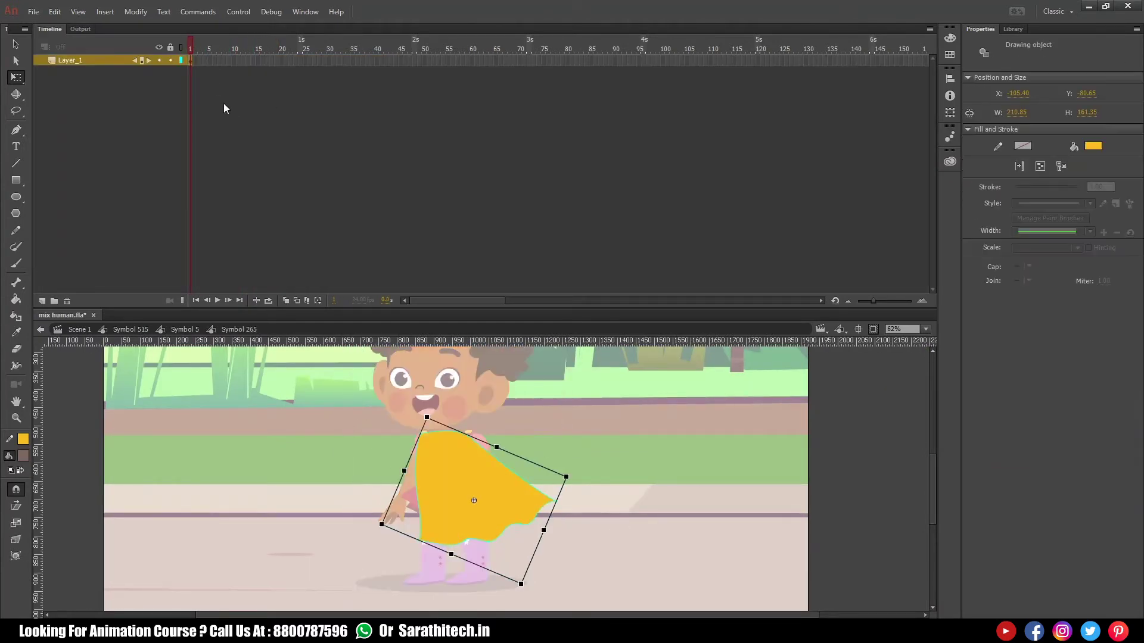
pyautogui.hotkey('ctrl', 'b')
pyautogui.scroll(3, 245, 369)
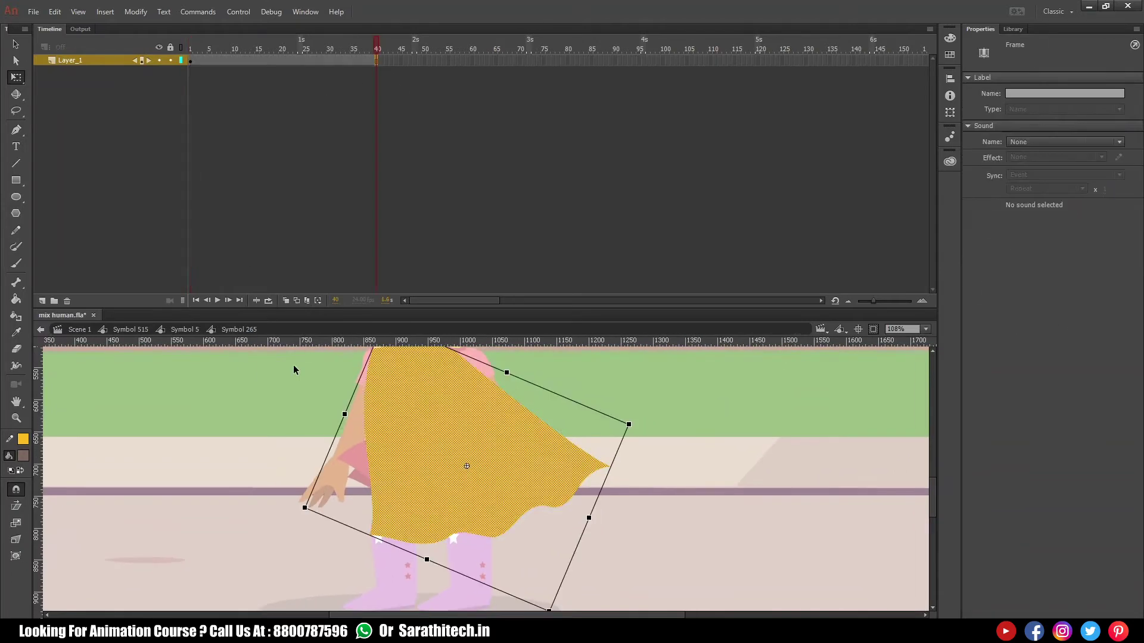
pyautogui.click(185, 329)
# Step: Copy the standing pose of the character and shadow layers from frame 1 to keyframes at frame 11
pyautogui.moveTo(258, 70); pyautogui.dragTo(190, 267)
pyautogui.rightClick(209, 236)
pyautogui.click(263, 540)
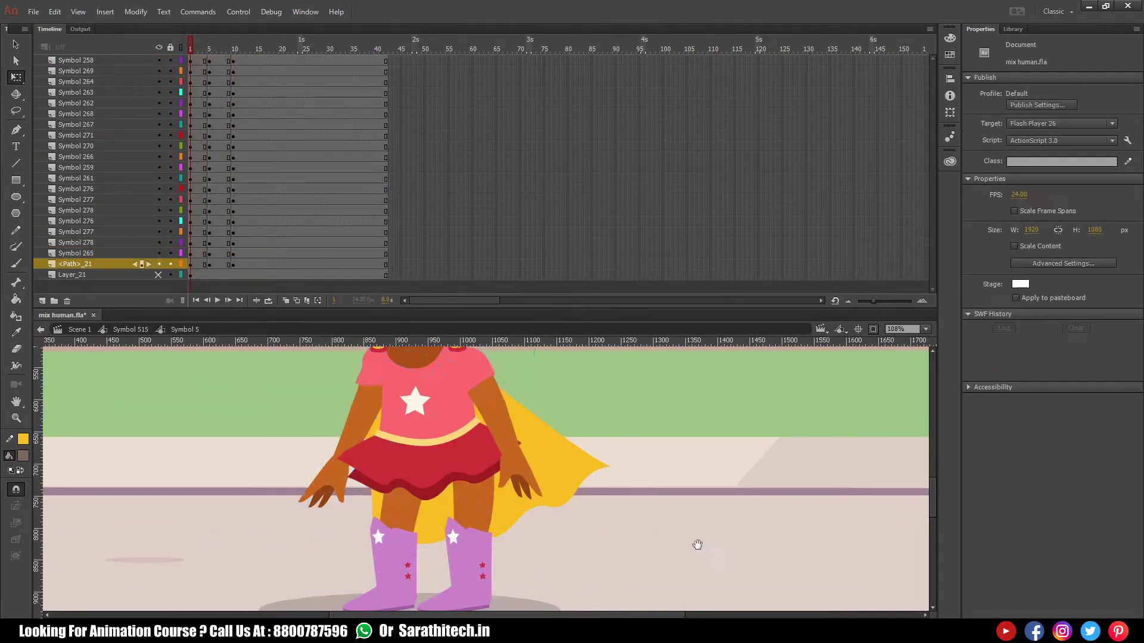
pyautogui.scroll(-2, 694, 543)
pyautogui.click(252, 51)
pyautogui.moveTo(252, 258); pyautogui.dragTo(191, 59)
pyautogui.press('F6')
pyautogui.hotkey('ctrl', '-')
pyautogui.rightClick(198, 222)
pyautogui.press('Escape')
pyautogui.click(237, 49)
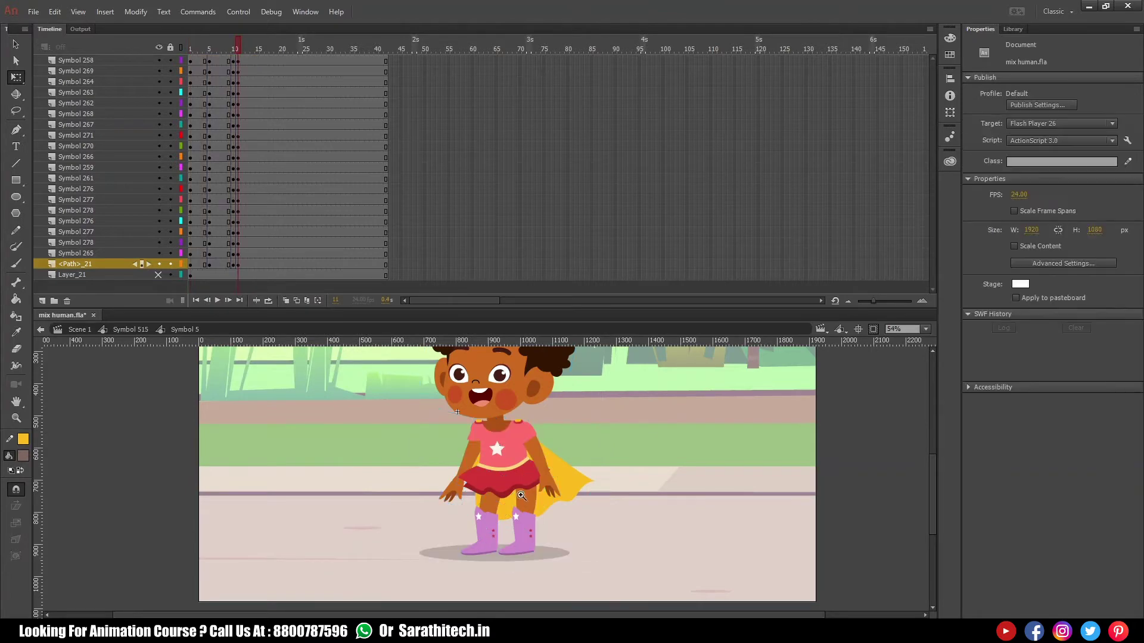
# Step: Lock the shadow layer, then tilt the whole character and lift it off the ground to the upper left at frame 11
pyautogui.hotkey('ctrl', '-')
pyautogui.hotkey('ctrl', 'a')
pyautogui.moveTo(533, 559); pyautogui.dragTo(504, 525)
pyautogui.hotkey('ctrl', 'z')
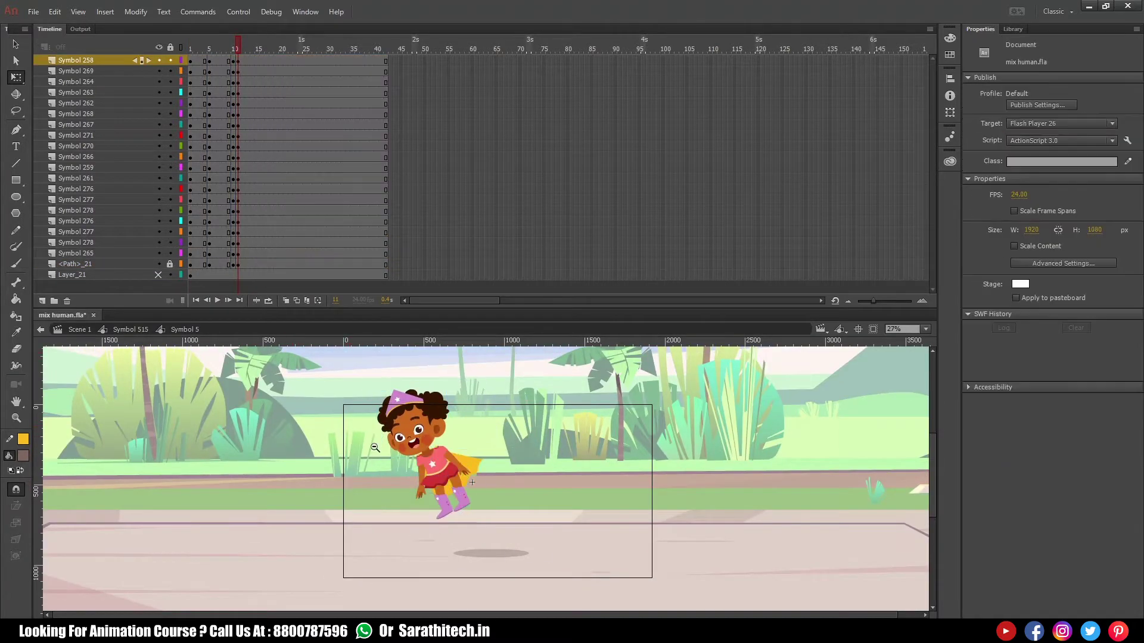
# Step: Rotate the leading arm at frame 11 so that it reaches up beside the face in a flying pose
pyautogui.scroll(5, 401, 482)
pyautogui.click(423, 495)
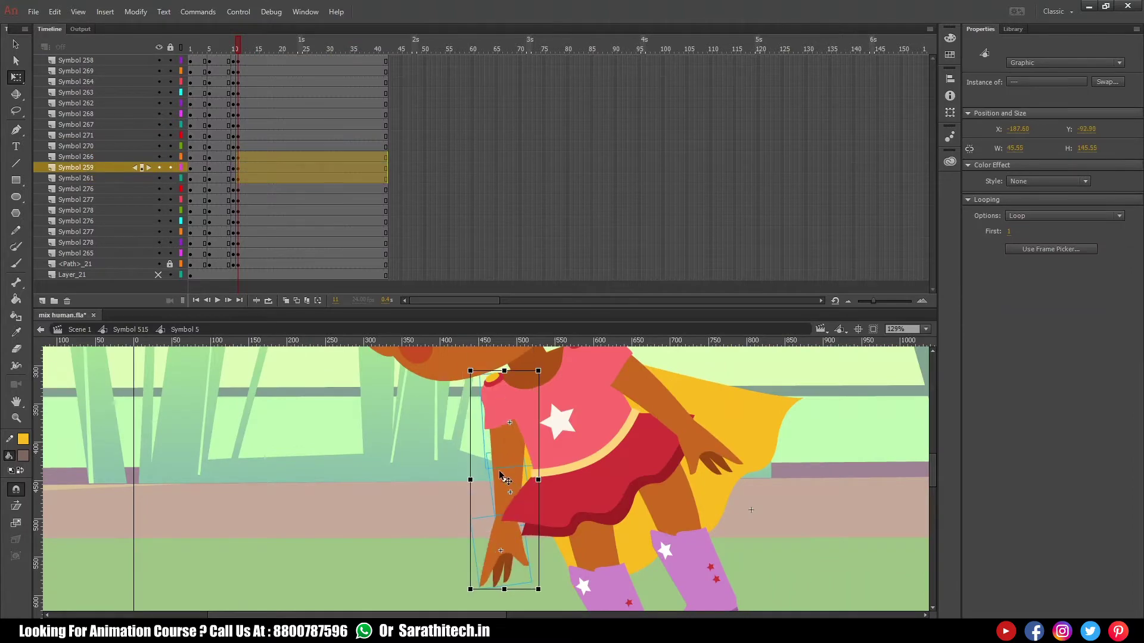
pyautogui.moveTo(554, 583); pyautogui.dragTo(316, 347)
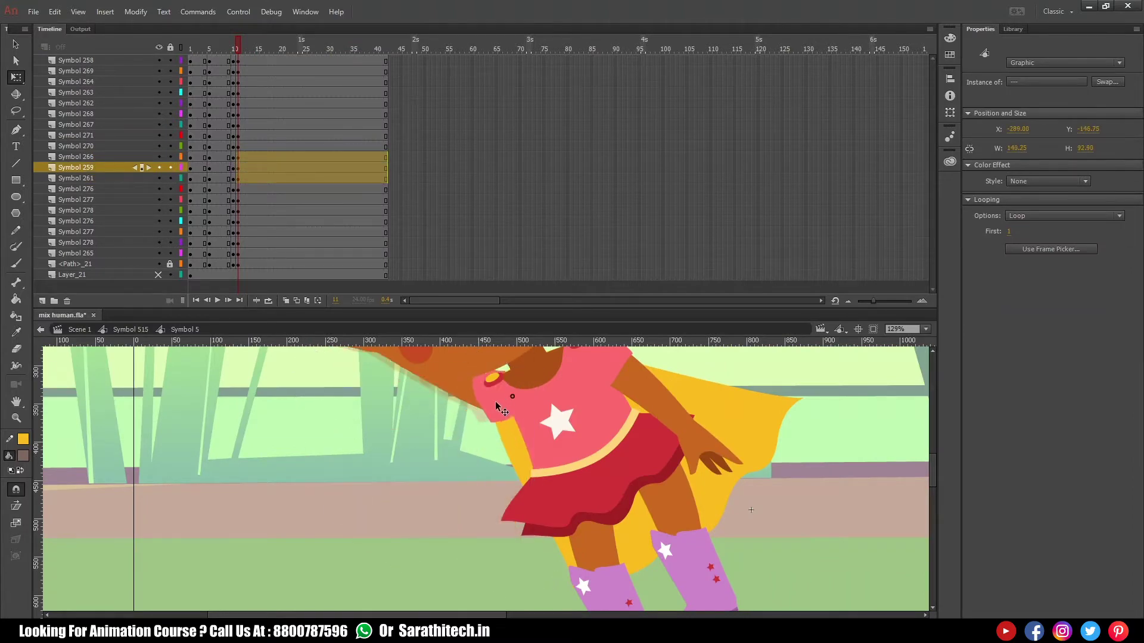
pyautogui.scroll(-3, 500, 407)
pyautogui.scroll(3, 505, 417)
pyautogui.scroll(-2, 509, 460)
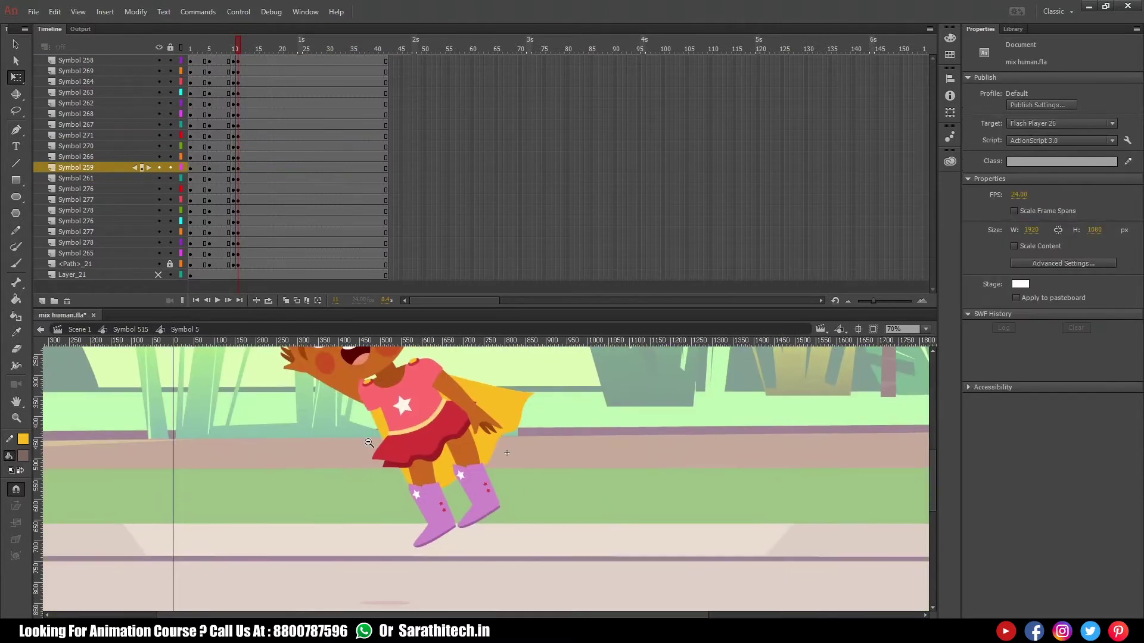
# Step: Rotate the front leg at frame 11 and point its boot's foot downward
pyautogui.scroll(3, 506, 441)
pyautogui.click(505, 435)
pyautogui.keyDown('shift'); pyautogui.click(495, 387); pyautogui.keyUp('shift')
pyautogui.moveTo(505, 435); pyautogui.dragTo(521, 500)
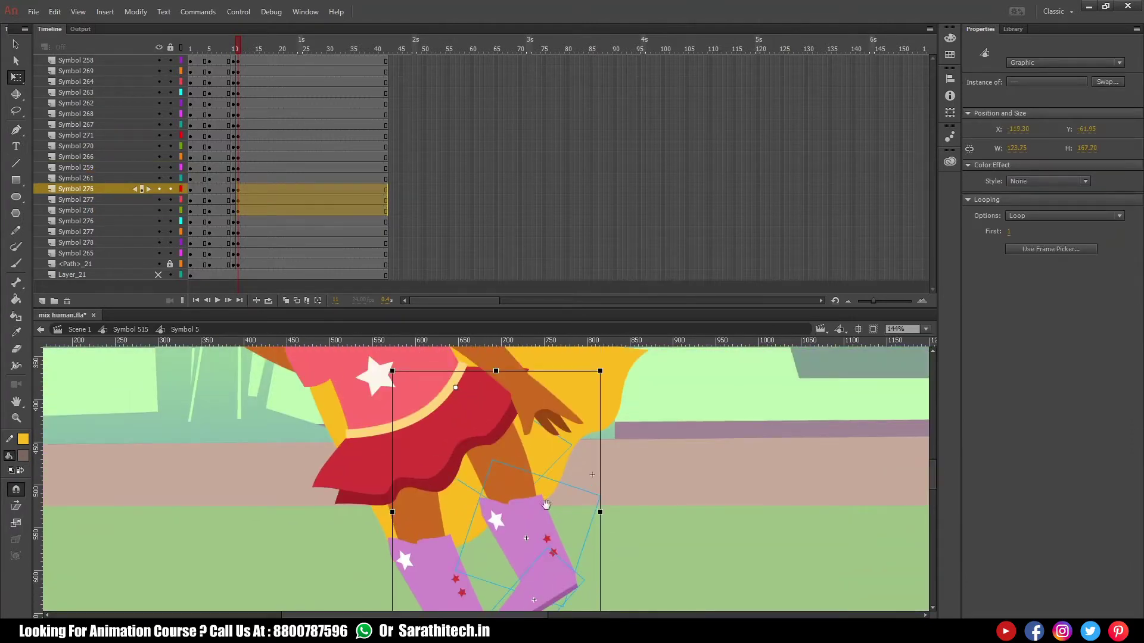
pyautogui.moveTo(557, 549); pyautogui.dragTo(528, 465)
pyautogui.click(527, 512)
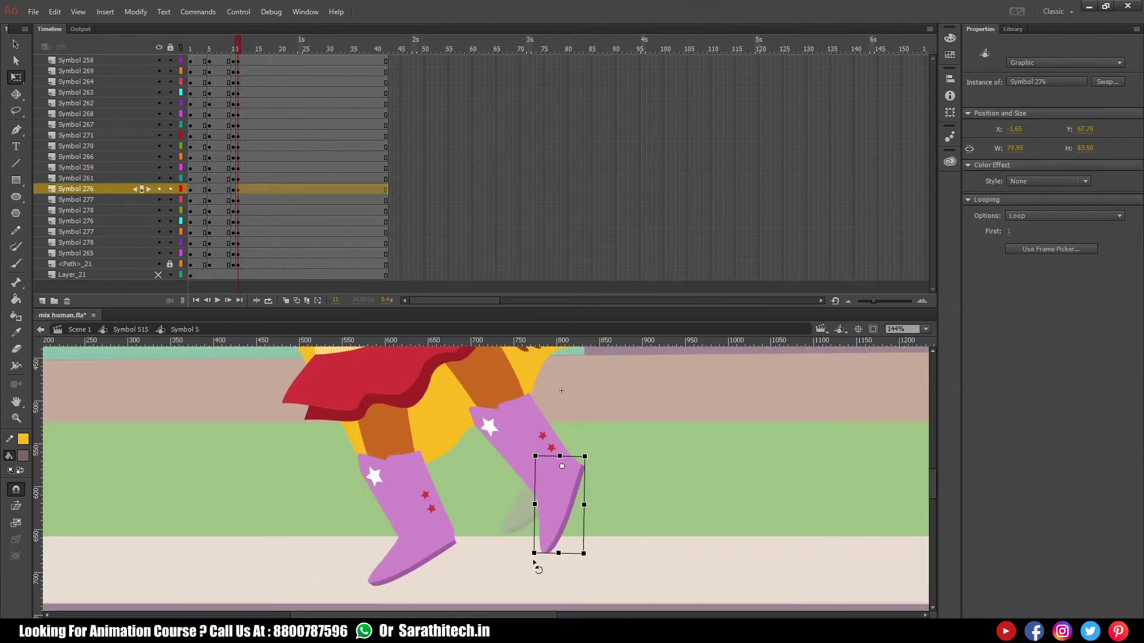
# Step: Swing the other leg backward at frame 11 and point its foot downward to match
pyautogui.scroll(3, 616, 525)
pyautogui.scroll(-5, 585, 505)
pyautogui.keyDown('shift'); pyautogui.click(417, 477); pyautogui.keyUp('shift')
pyautogui.click(408, 557)
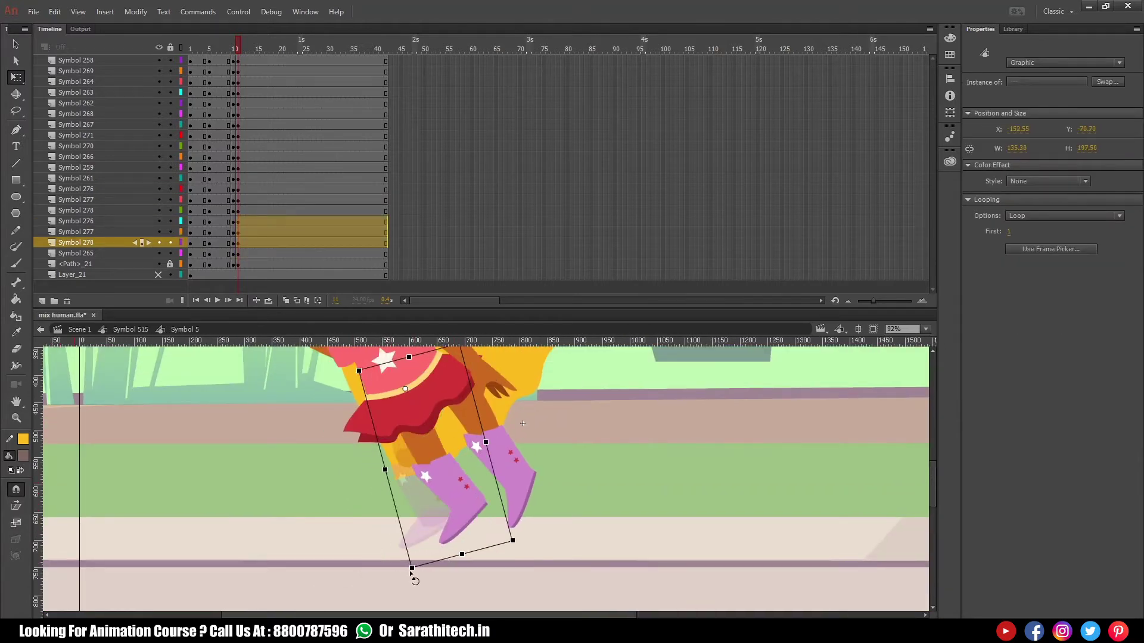
pyautogui.scroll(3, 417, 553)
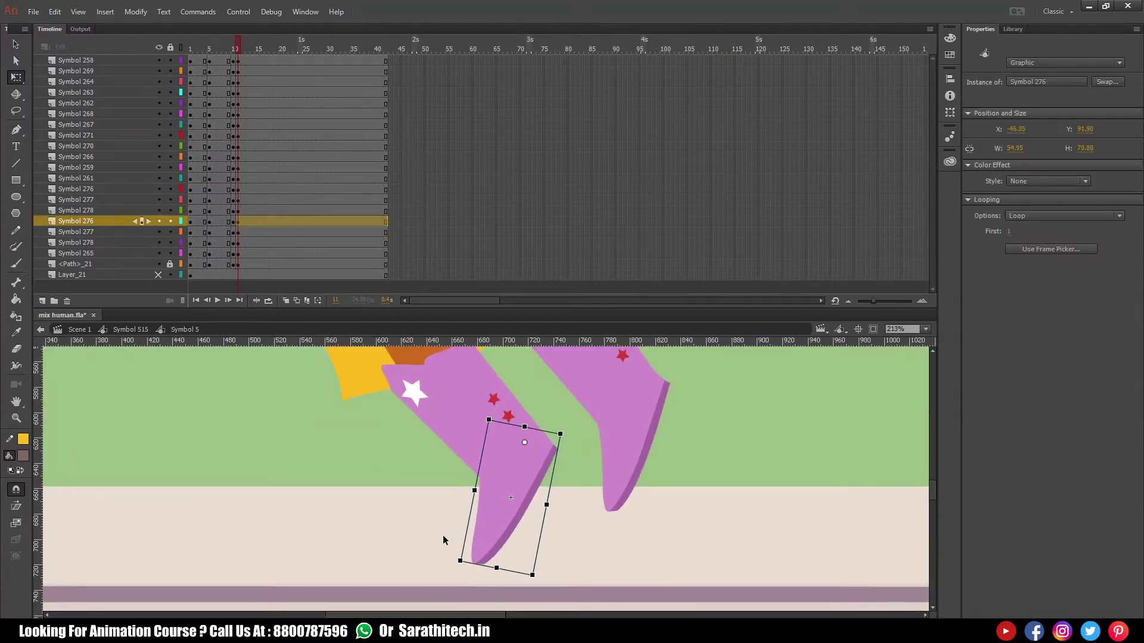
pyautogui.click(442, 539)
# Step: Adjust the head's tilt in the frame 11 flying pose
pyautogui.scroll(-4, 442, 539)
pyautogui.scroll(2, 353, 400)
pyautogui.click(417, 453)
pyautogui.scroll(-3, 353, 400)
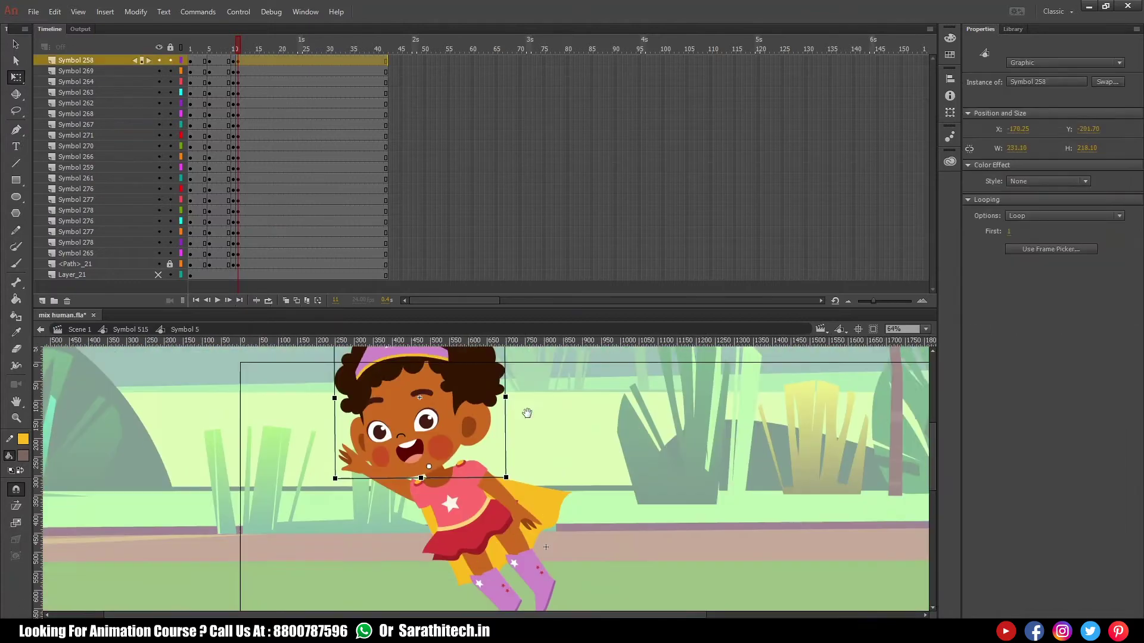
pyautogui.click(527, 459)
pyautogui.scroll(-2, 540, 473)
# Step: Add keyframes at frame 14 on the character layers and move the character up and left above the stage
pyautogui.click(255, 112)
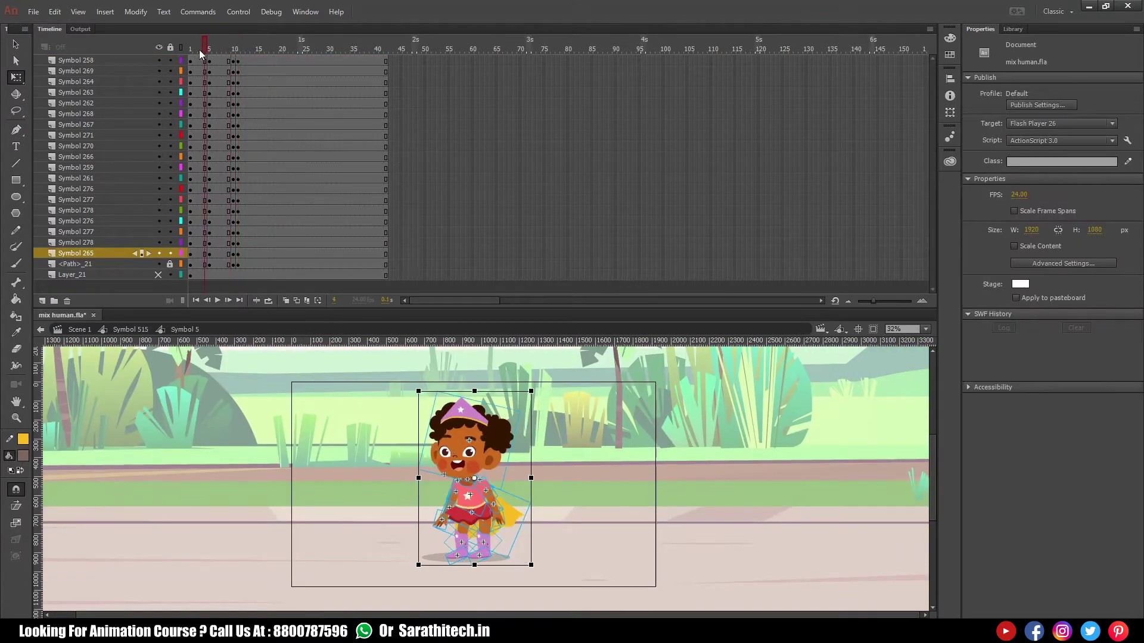
pyautogui.moveTo(255, 112); pyautogui.dragTo(271, 262)
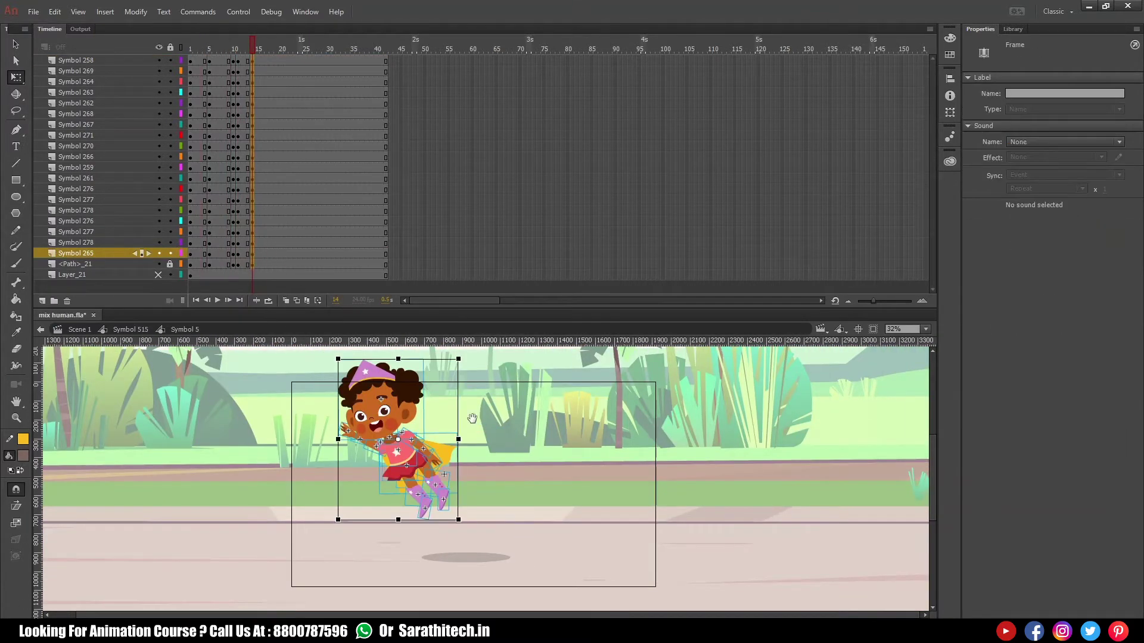
pyautogui.moveTo(472, 419); pyautogui.dragTo(497, 461)
pyautogui.moveTo(574, 511); pyautogui.dragTo(523, 459)
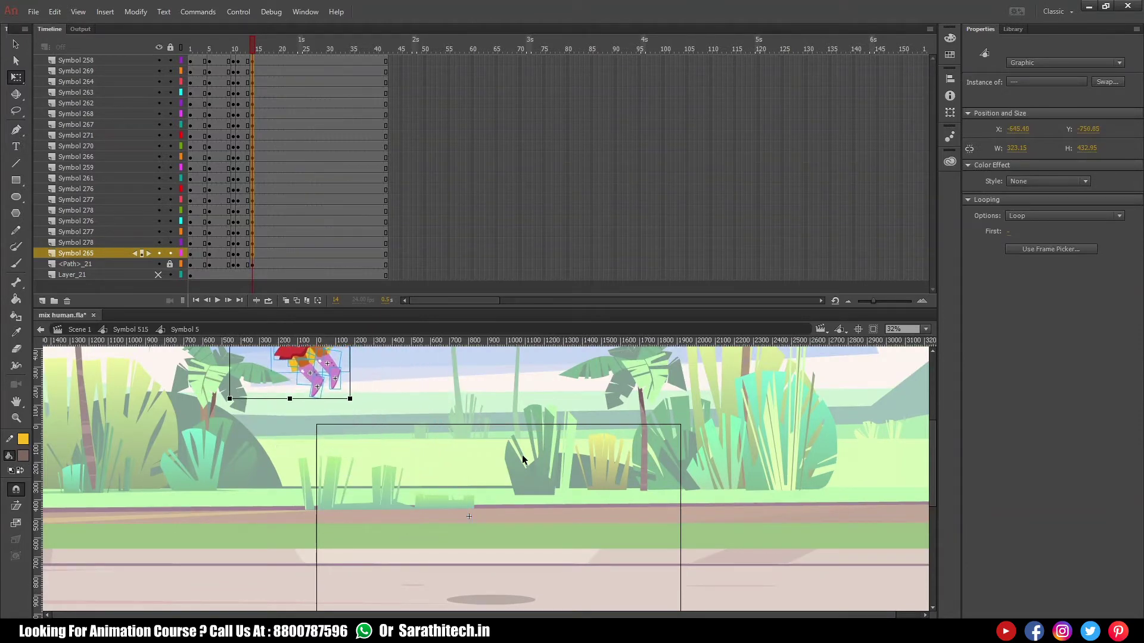
pyautogui.scroll(-2, 523, 459)
# Step: Create classic tweens on all character layers across the spans from frame 5 to 10 and frame 11 to 14
pyautogui.moveTo(245, 262); pyautogui.dragTo(222, 61)
pyautogui.rightClick(221, 61)
pyautogui.click(262, 98)
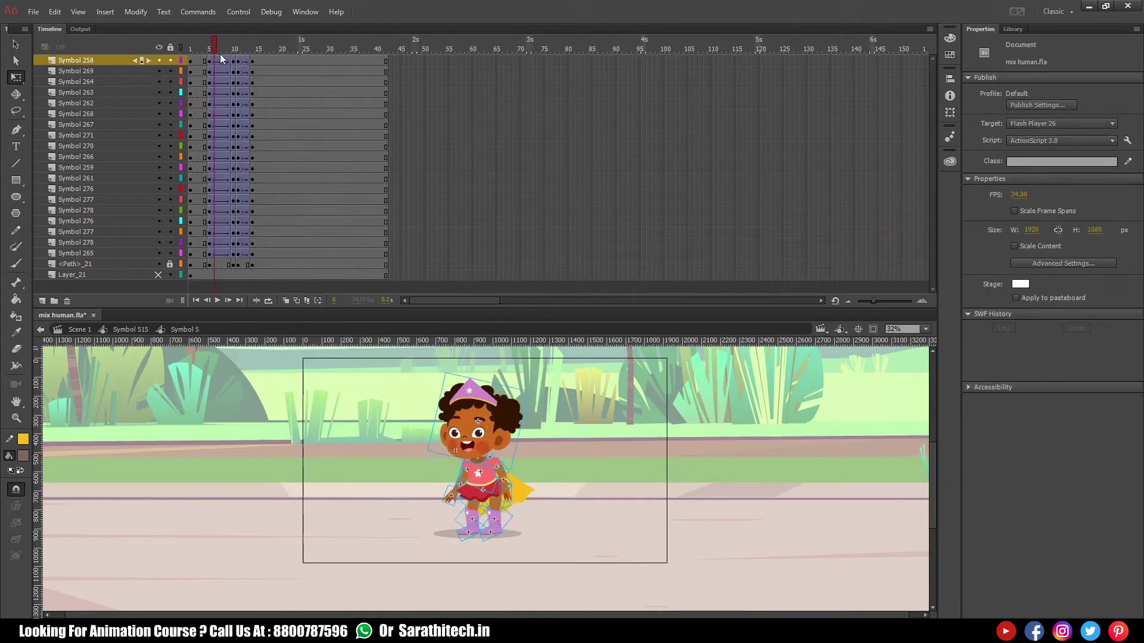
pyautogui.press('Return')
# Step: Set the easing to -100 on the character's frame 5 to 10 tweens and ease the frame 11 to 14 tweens
pyautogui.click(224, 252)
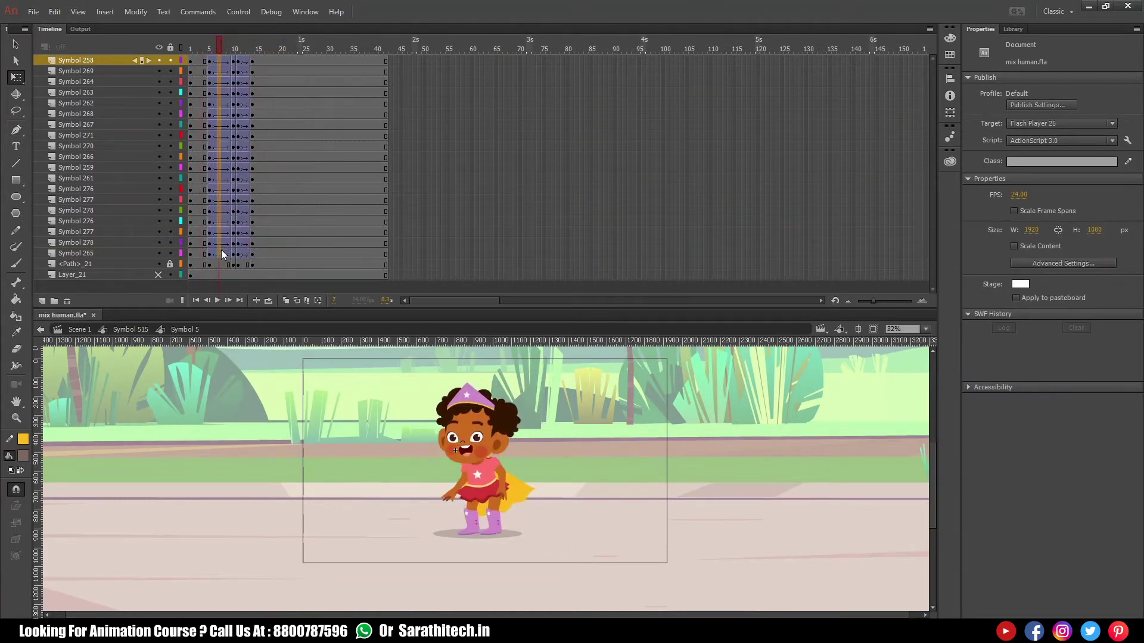
pyautogui.click(225, 253)
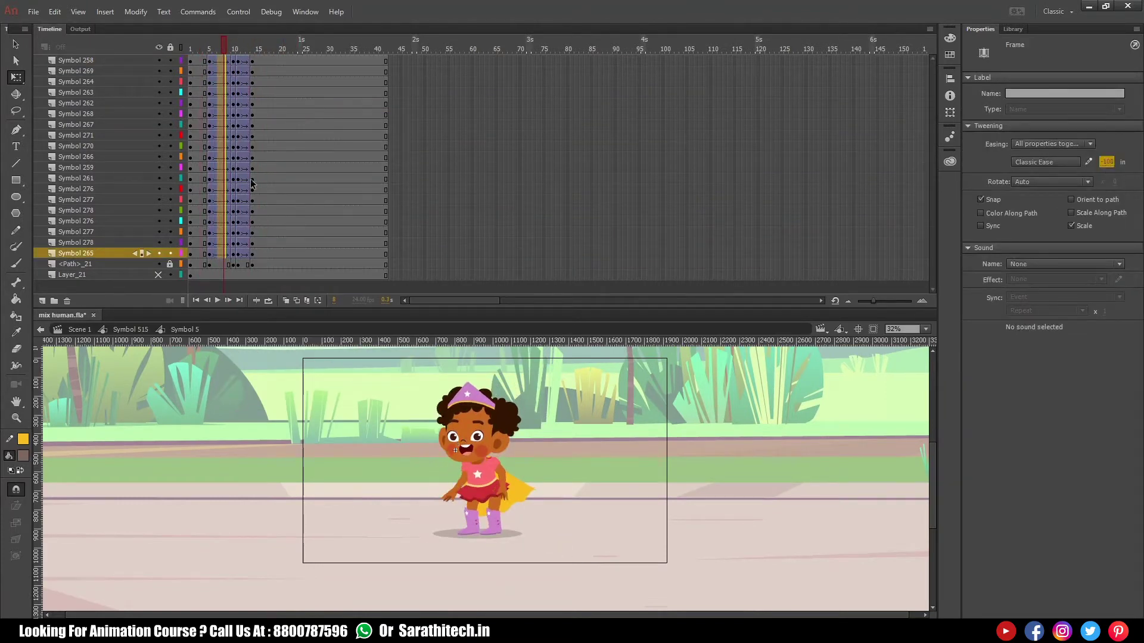
pyautogui.click(249, 251)
pyautogui.press('Return')
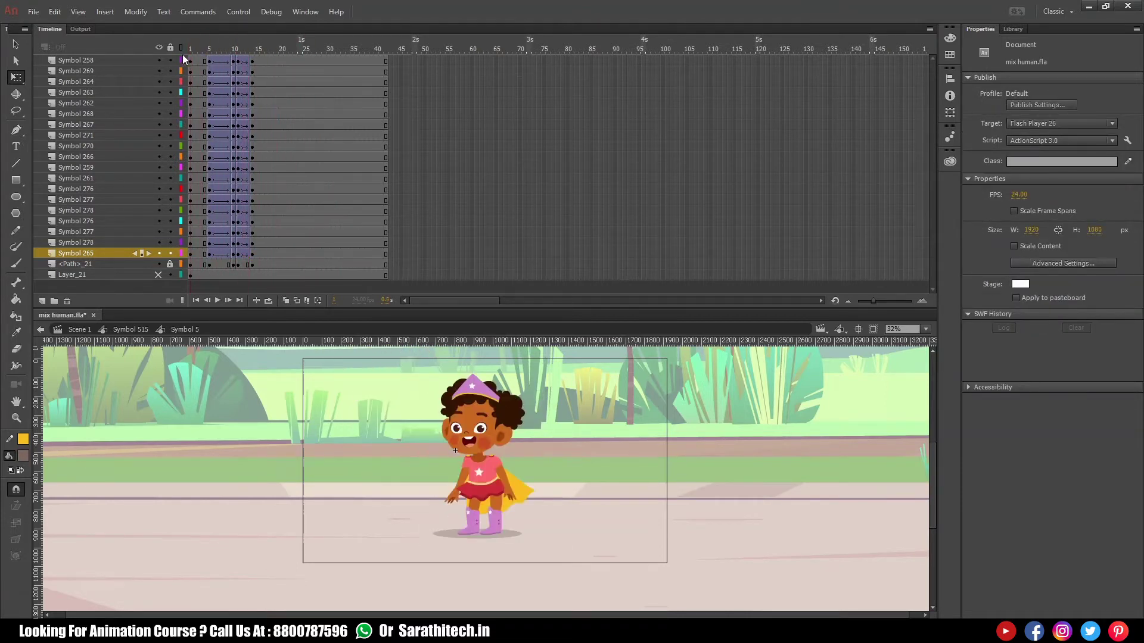
# Step: Lock Layer_21, unlock the shadow layer, scale the ground shadow to 110% at frame 10 and raise its alpha slightly
pyautogui.click(169, 275)
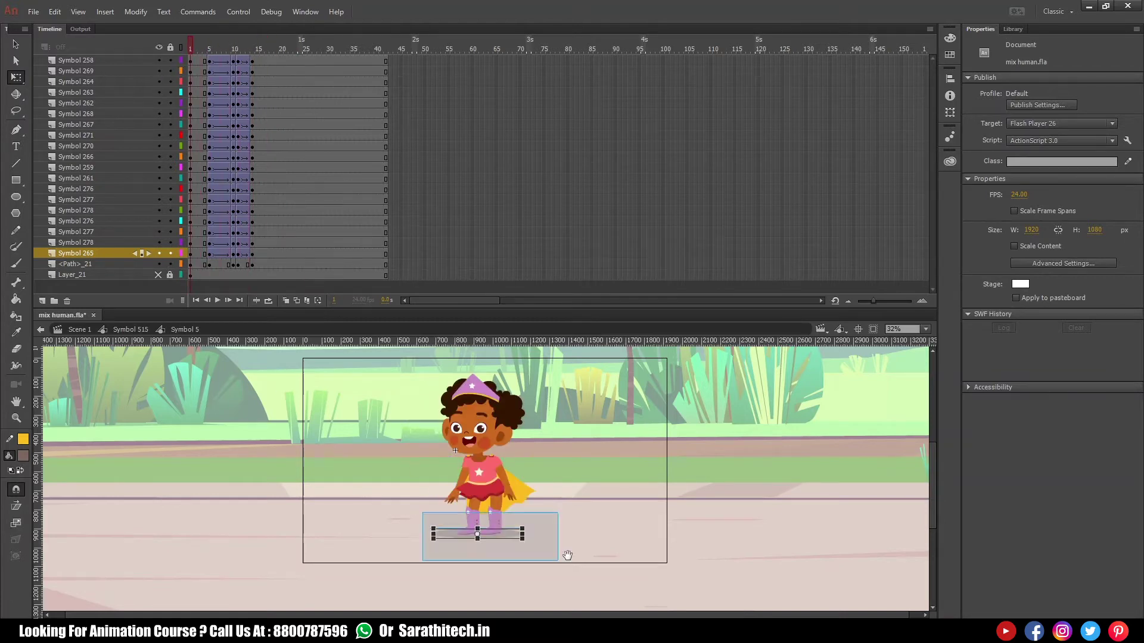
pyautogui.moveTo(458, 516); pyautogui.dragTo(528, 555)
pyautogui.click(420, 453)
pyautogui.hotkey('ctrl', 'alt', 's')
pyautogui.write('110')
pyautogui.press('Return')
pyautogui.moveTo(1025, 199); pyautogui.dragTo(1031, 198)
pyautogui.press('.')
pyautogui.hotkey('ctrl', '-')
pyautogui.hotkey('ctrl', '-')
pyautogui.moveTo(499, 477); pyautogui.dragTo(499, 473)
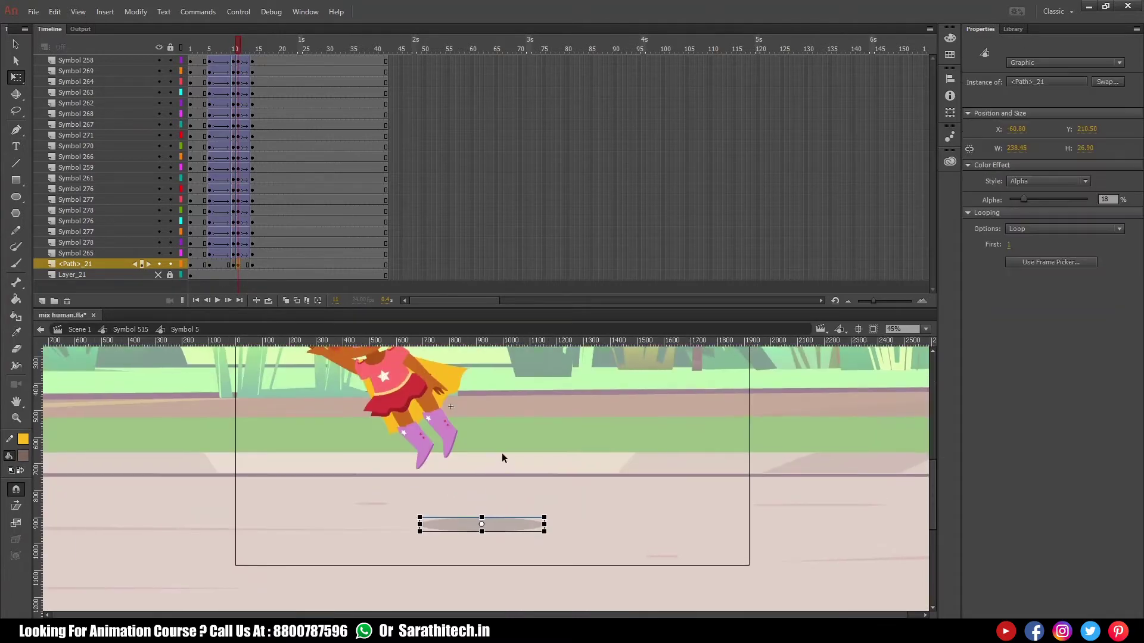
# Step: Nudge the ground shadow left at frame 14 to about X -383, under the departing character
pyautogui.press('.')
pyautogui.press('.')
pyautogui.press('.')
pyautogui.hotkey('ctrl', '-')
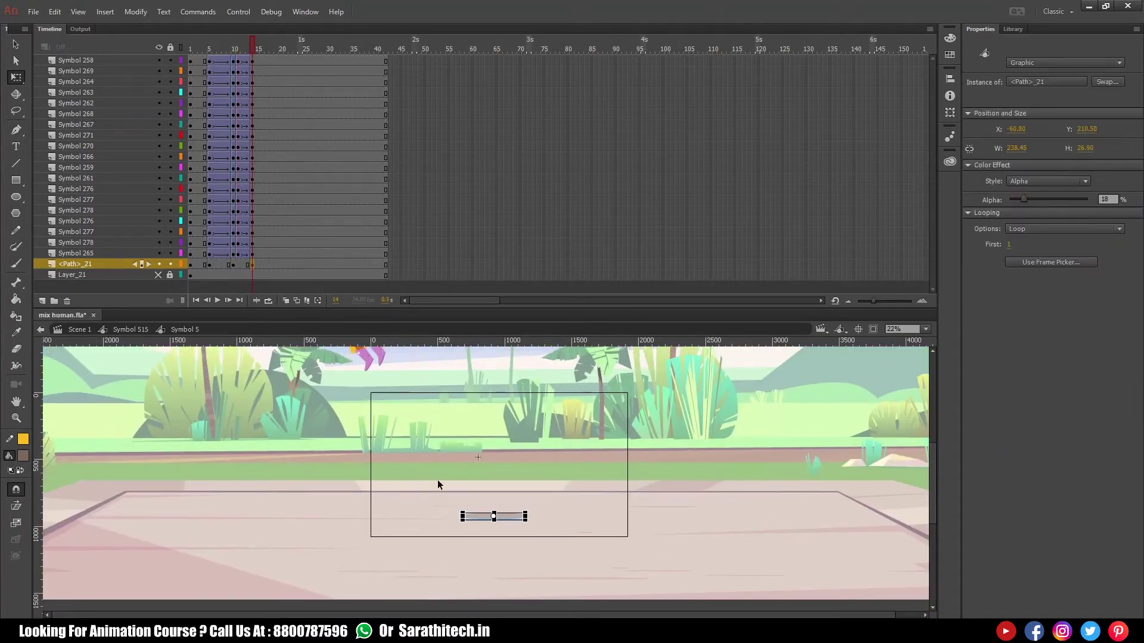
pyautogui.hotkey('shift', 'Left')
pyautogui.hotkey('shift', 'Left')
pyautogui.hotkey('shift', 'Left')
pyautogui.hotkey('shift', 'Left')
pyautogui.hotkey('shift', 'Left')
pyautogui.hotkey('shift', 'Left')
pyautogui.hotkey('shift', 'Left')
pyautogui.hotkey('shift', 'Left')
pyautogui.hotkey('shift', 'Left')
pyautogui.hotkey('shift', 'Left')
pyautogui.hotkey('shift', 'Left')
pyautogui.hotkey('shift', 'Left')
pyautogui.hotkey('shift', 'Left')
pyautogui.hotkey('shift', 'Left')
pyautogui.hotkey('shift', 'Left')
pyautogui.hotkey('shift', 'Left')
pyautogui.hotkey('shift', 'Left')
pyautogui.hotkey('shift', 'Left')
pyautogui.hotkey('shift', 'Left')
pyautogui.hotkey('shift', 'Left')
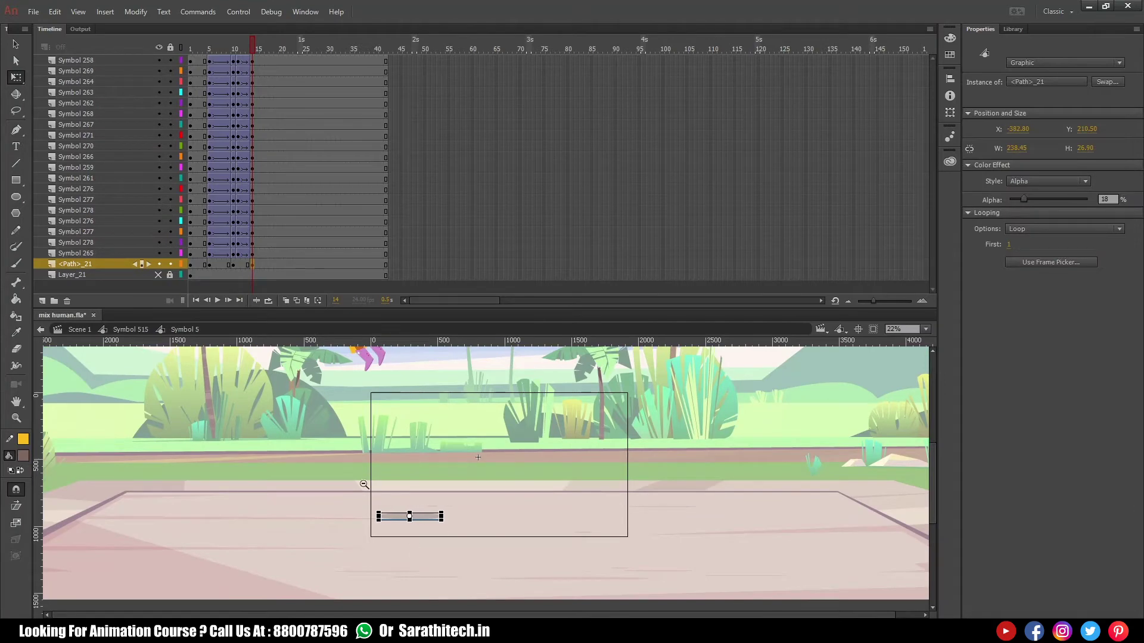
# Step: Scale the frame 14 shadow down to about 83 px wide and 9.4 px high
pyautogui.scroll(4, 427, 518)
pyautogui.hotkey('ctrl', 'alt', 's')
pyautogui.write('90')
pyautogui.press('Return')
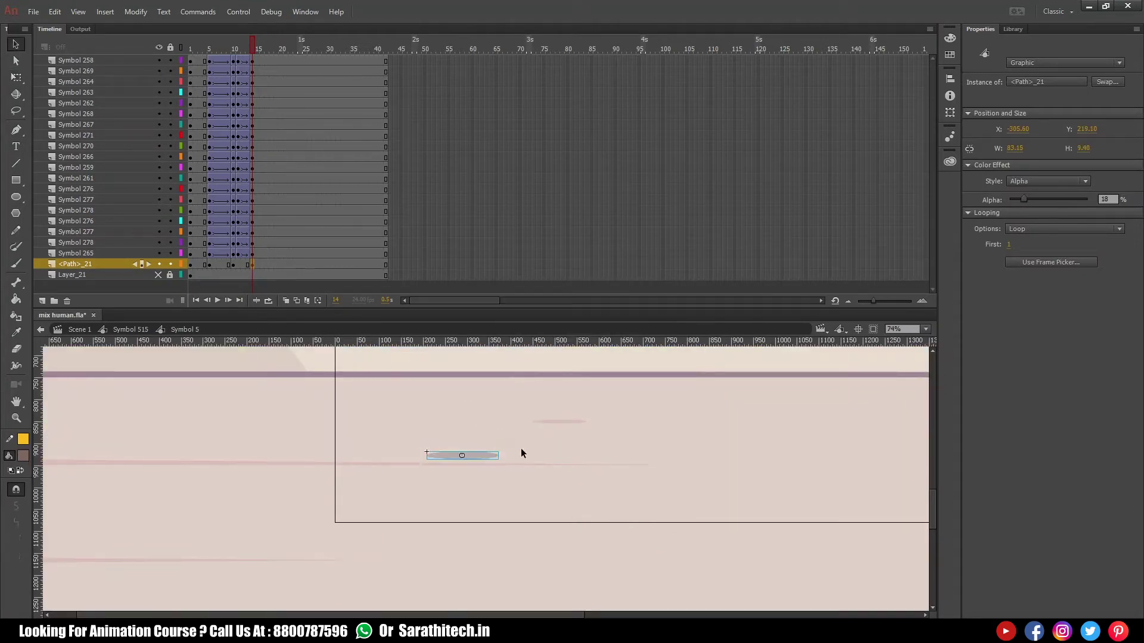
# Step: Nudge the small shadow farther left to about X -313 and set its alpha to 0%
pyautogui.hotkey('shift', 'Left')
pyautogui.hotkey('shift', 'Left')
pyautogui.hotkey('shift', 'Left')
pyautogui.hotkey('shift', 'Left')
pyautogui.hotkey('shift', 'Left')
pyautogui.hotkey('shift', 'Left')
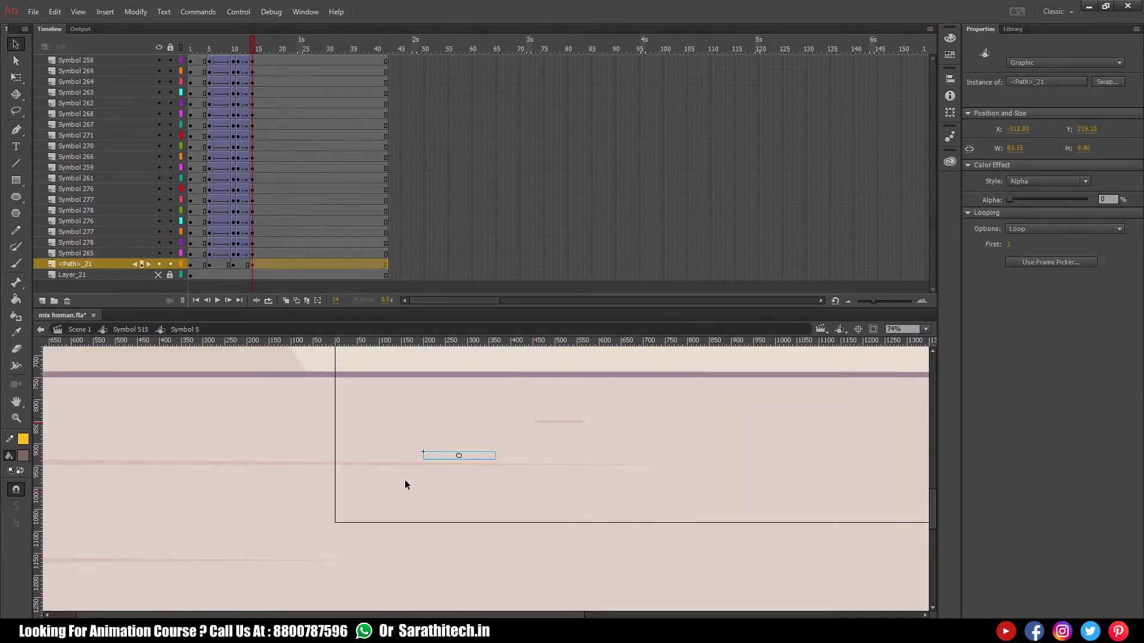
# Step: Create classic tweens on the shadow layer between its keyframes from frame 5 to 14
pyautogui.rightClick(239, 263)
pyautogui.click(268, 294)
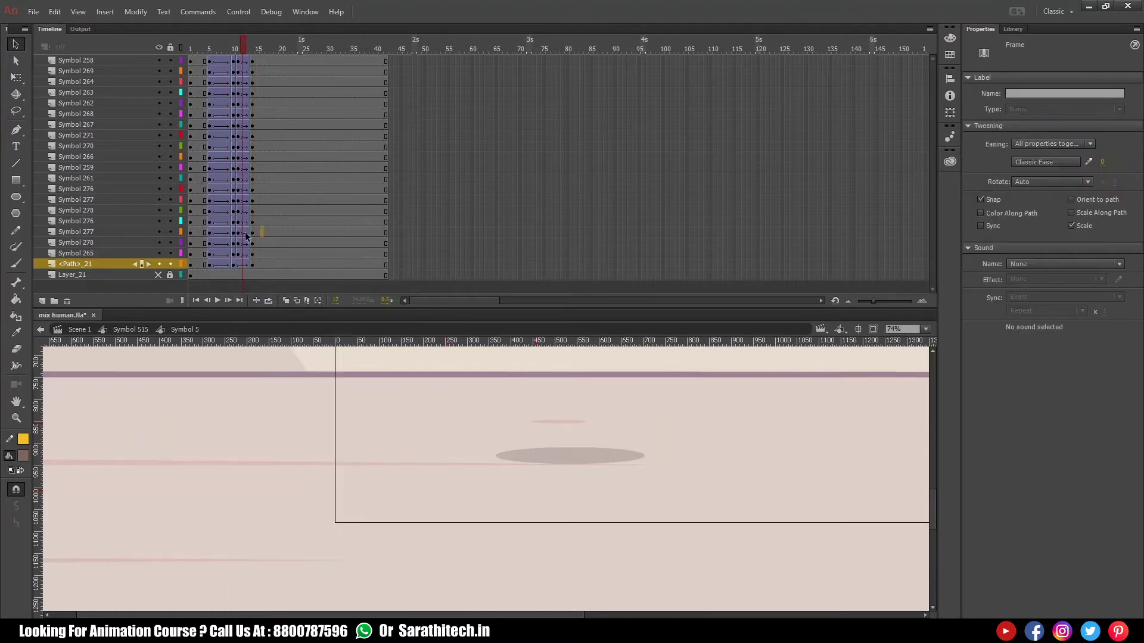
pyautogui.click(244, 242)
# Step: Set the easing of the shadow's earlier tween, give the tween ending at frame 14 an ease of 100, and play the animation
pyautogui.click(225, 265)
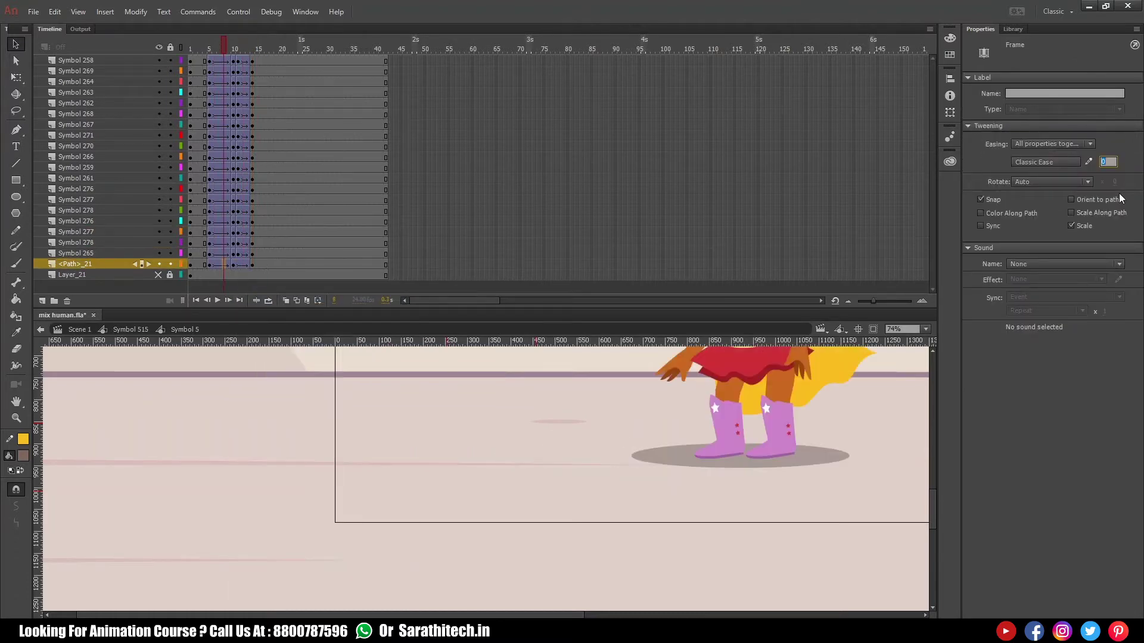
pyautogui.click(1106, 162)
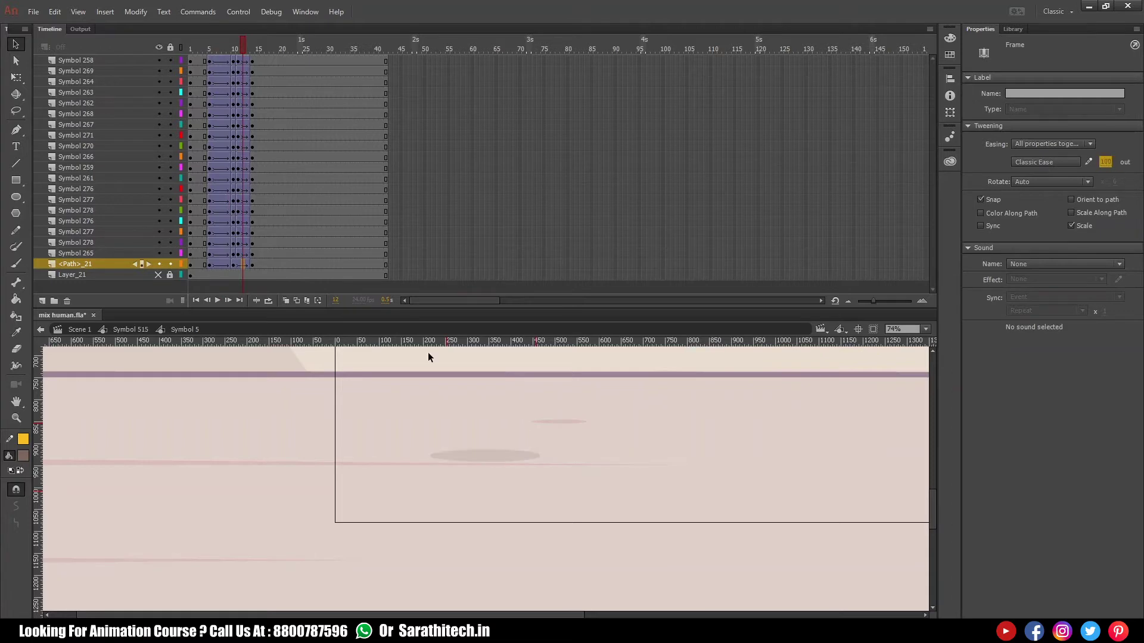
pyautogui.press('Return')
pyautogui.press('Return')
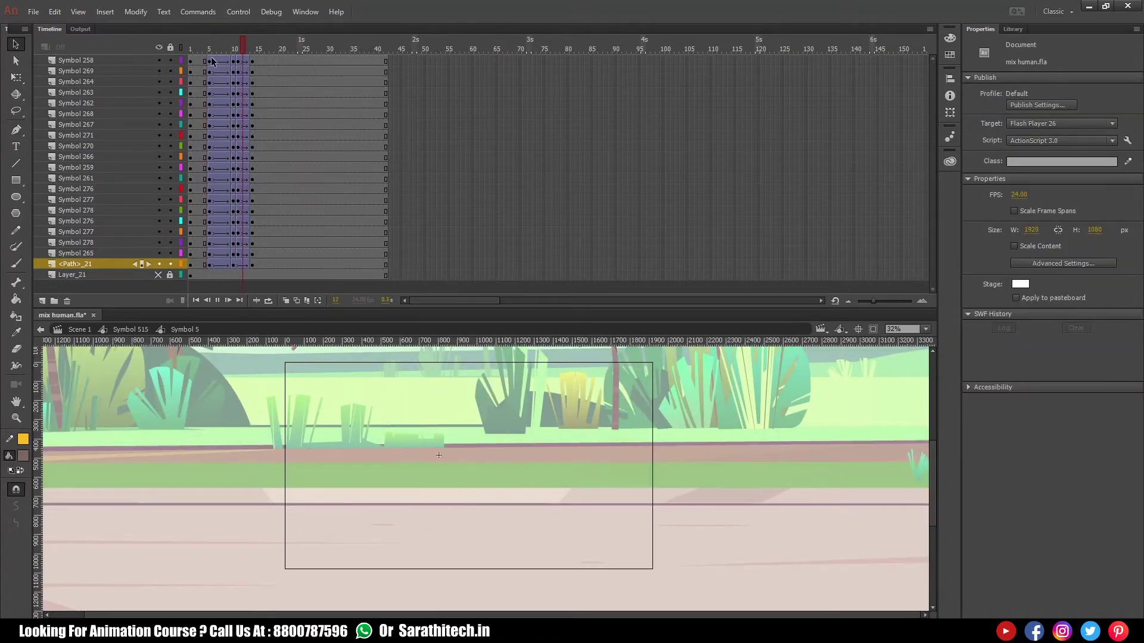
# Step: Show the ground-crack layer, key the cracks at frame 11, clear them from the earlier frames, and play the animation
pyautogui.press('Return')
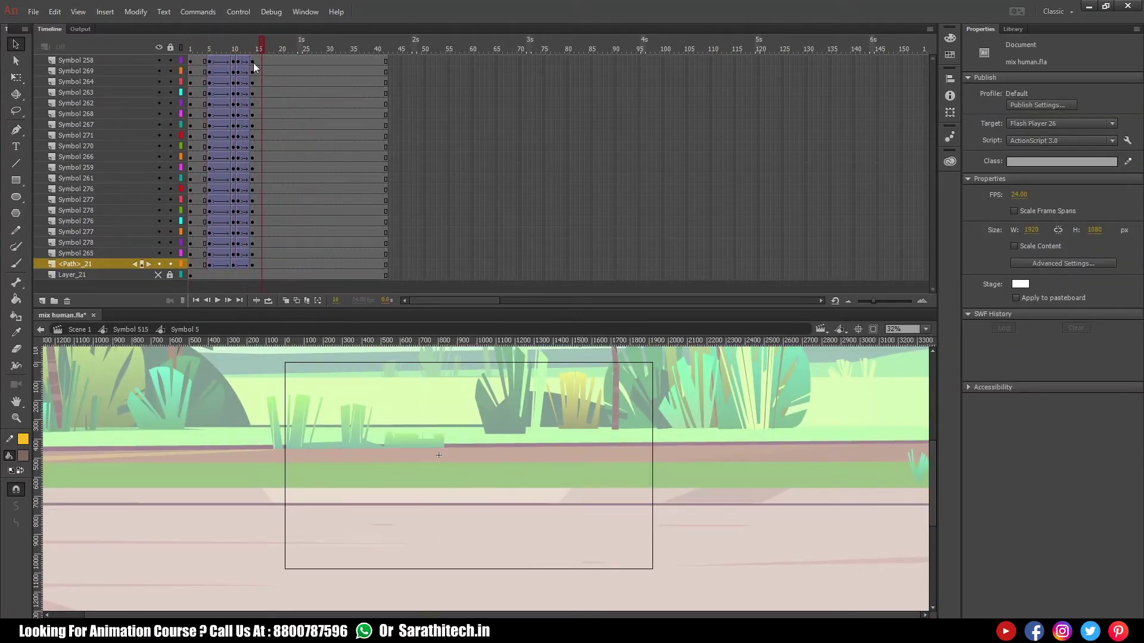
pyautogui.click(234, 84)
pyautogui.click(407, 542)
pyautogui.hotkey('ctrl', '=')
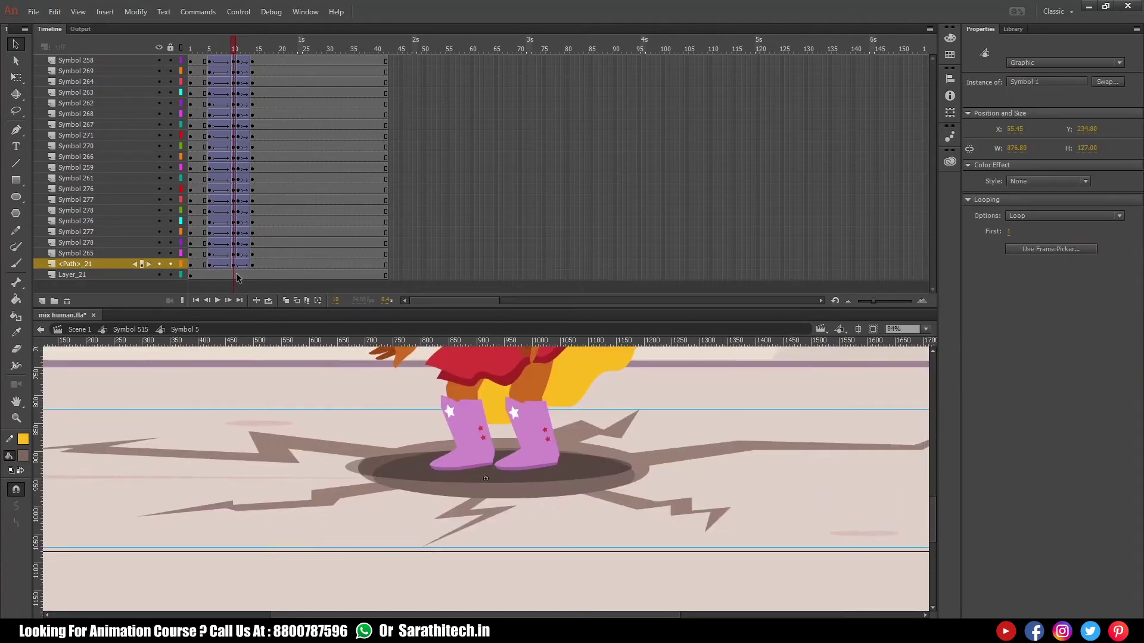
pyautogui.click(238, 275)
pyautogui.press('Return')
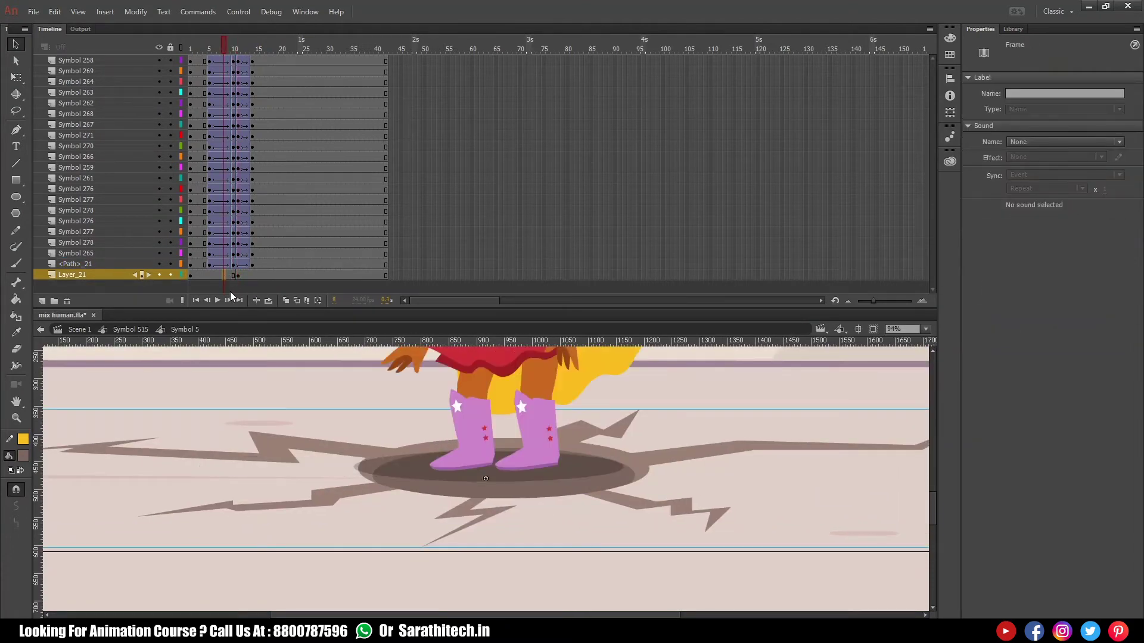
pyautogui.hotkey('ctrl', '-')
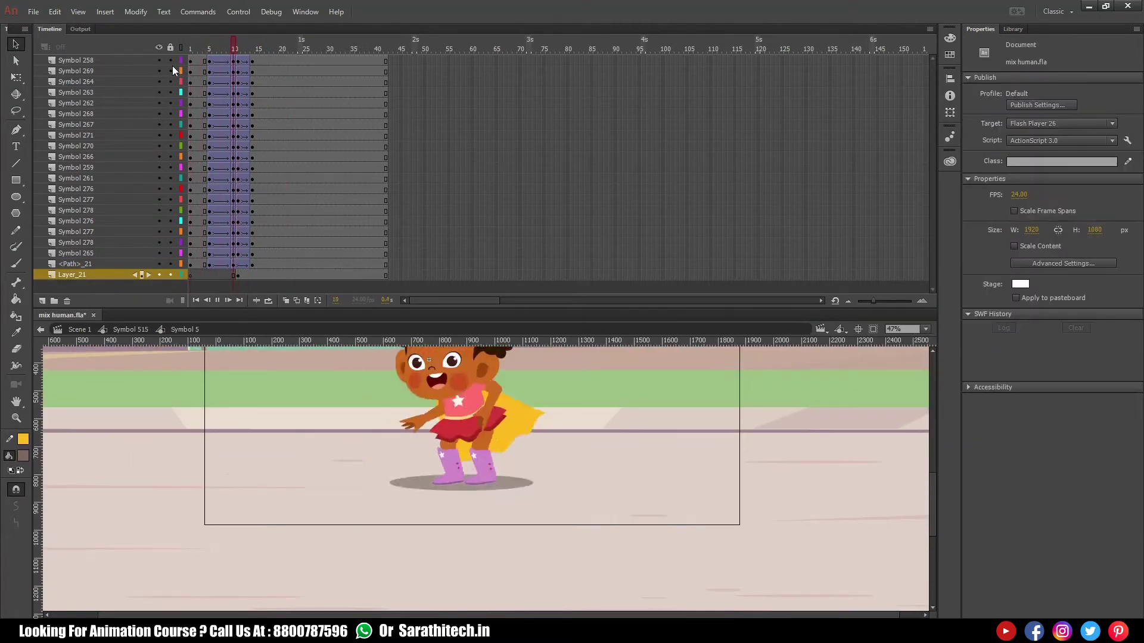
pyautogui.press('Return')
# Step: Add a layer above the cracks, lock the others, and draw an ellipse about 218 by 44 px over the crater at frame 11
pyautogui.click(41, 301)
pyautogui.keyDown('alt'); pyautogui.click(171, 274); pyautogui.keyUp('alt')
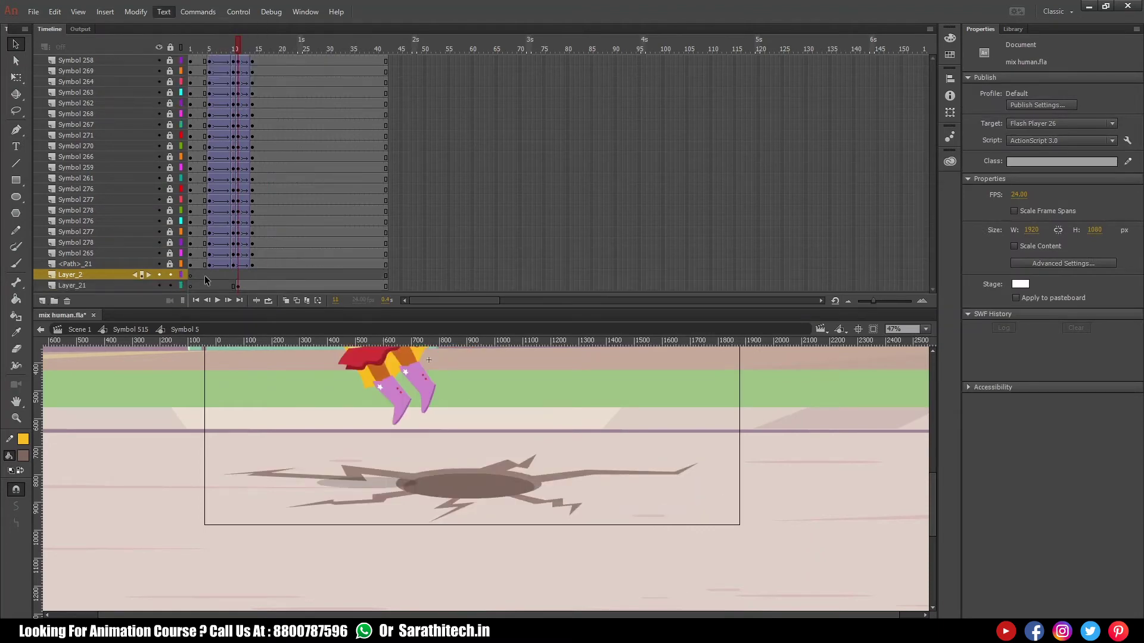
pyautogui.click(237, 275)
pyautogui.moveTo(184, 390); pyautogui.dragTo(626, 554)
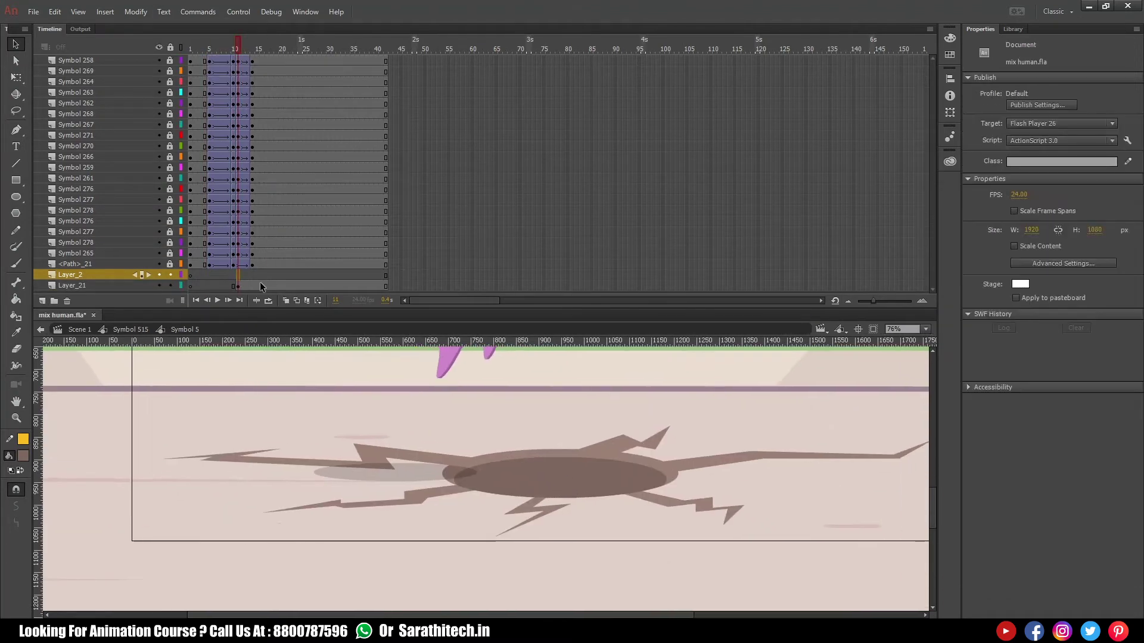
pyautogui.press('o')
pyautogui.moveTo(415, 405); pyautogui.dragTo(644, 474)
pyautogui.keyDown('ctrl'); pyautogui.click(587, 454); pyautogui.keyUp('ctrl')
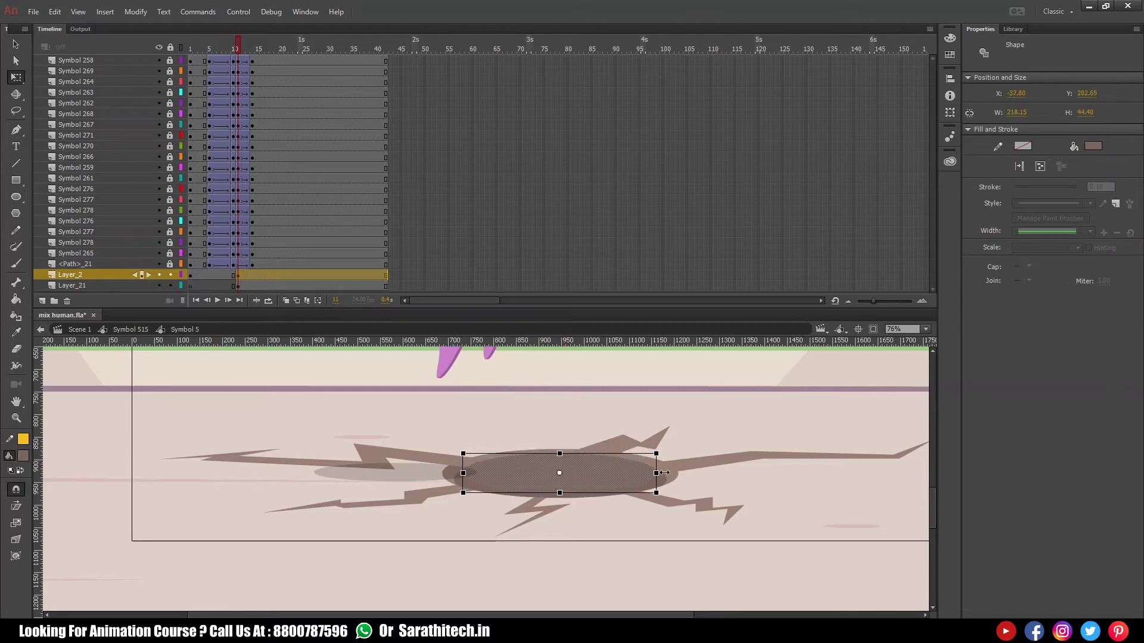
# Step: Enlarge the ellipse to about 1001 by 185 px at a frame 14 keyframe and create a shape tween from frame 11
pyautogui.click(257, 286)
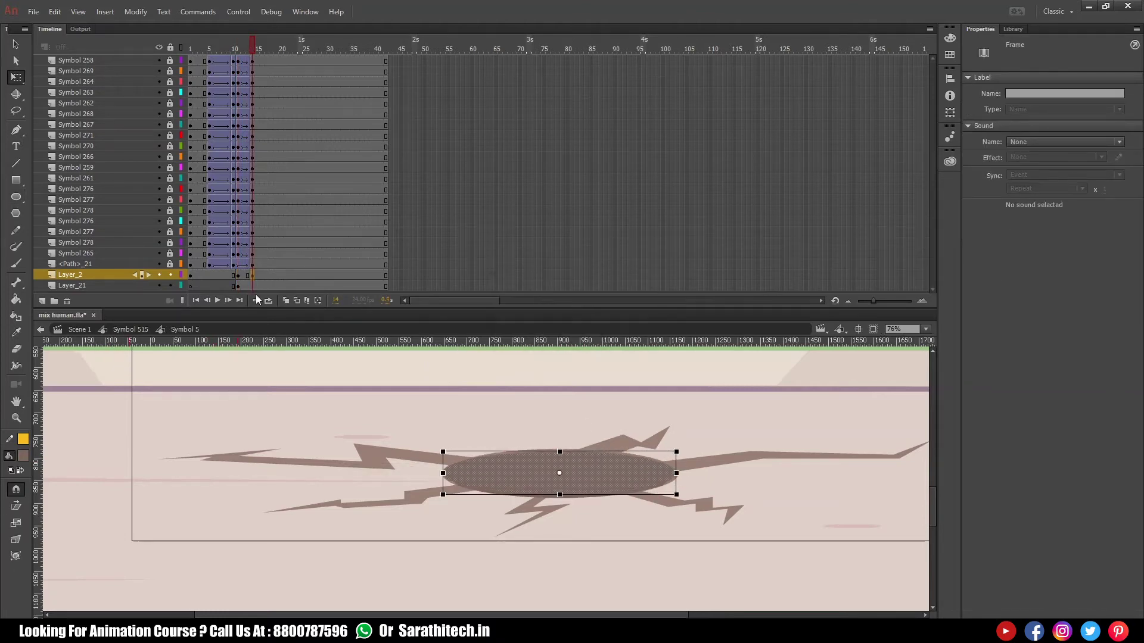
pyautogui.click(622, 474)
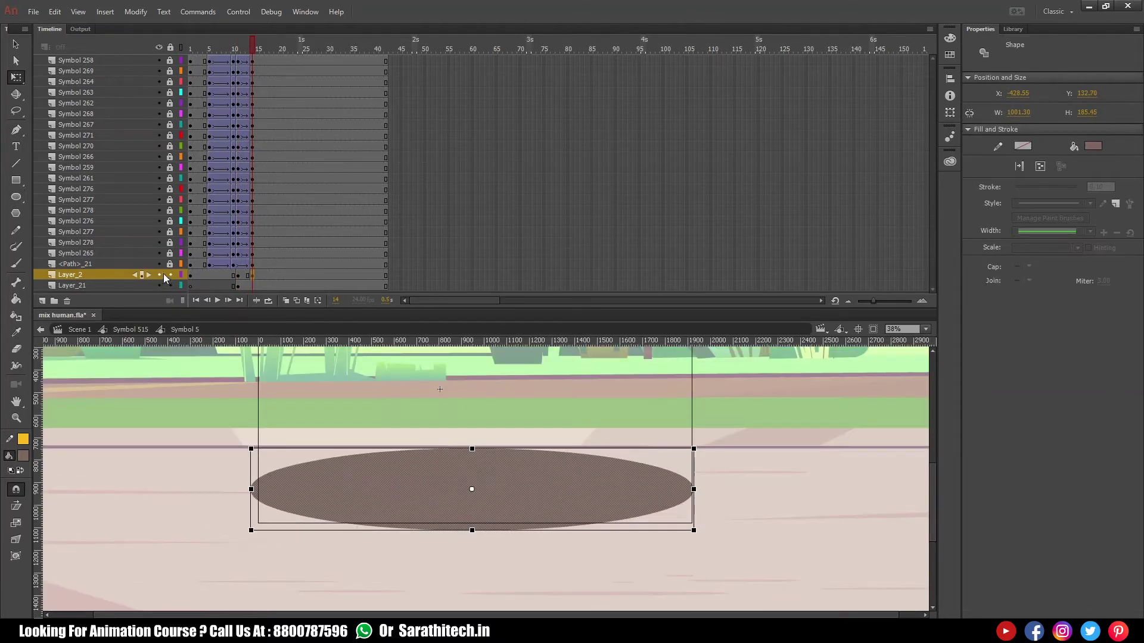
pyautogui.click(247, 276)
pyautogui.click(243, 276)
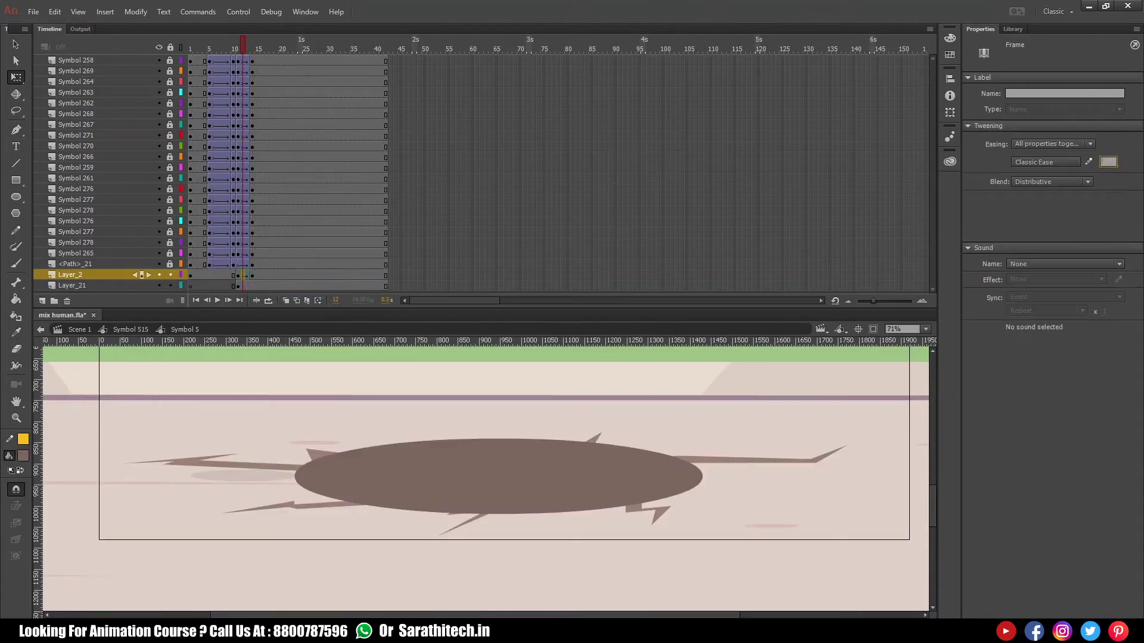
pyautogui.hotkey('ctrl', '3')
pyautogui.click(285, 228)
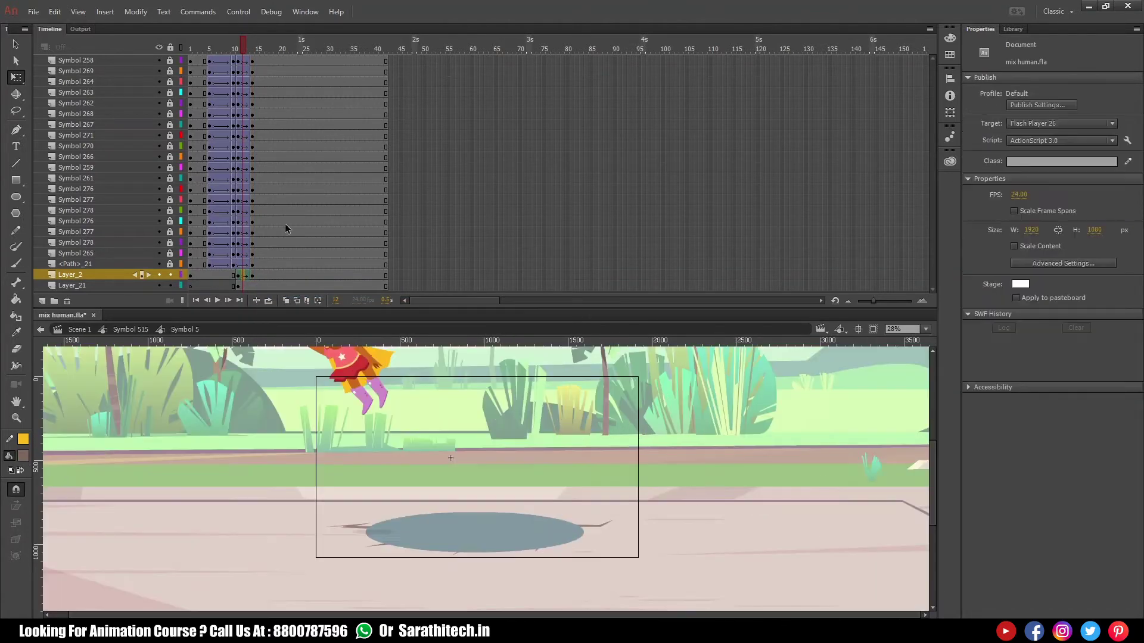
# Step: Turn the ellipse layer into a mask over the crack layer and play the crack reveal
pyautogui.rightClick(104, 284)
pyautogui.click(155, 461)
pyautogui.press('Return')
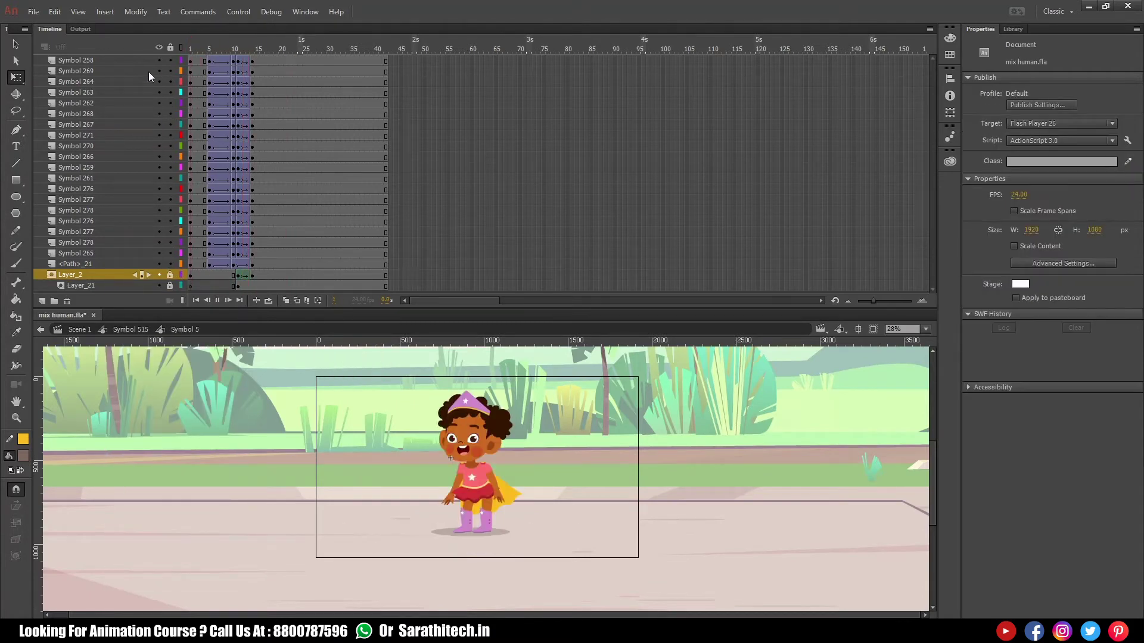
# Step: Adjust the tilt of the girl's head in the frame 10 crouch pose and play the takeoff
pyautogui.click(212, 52)
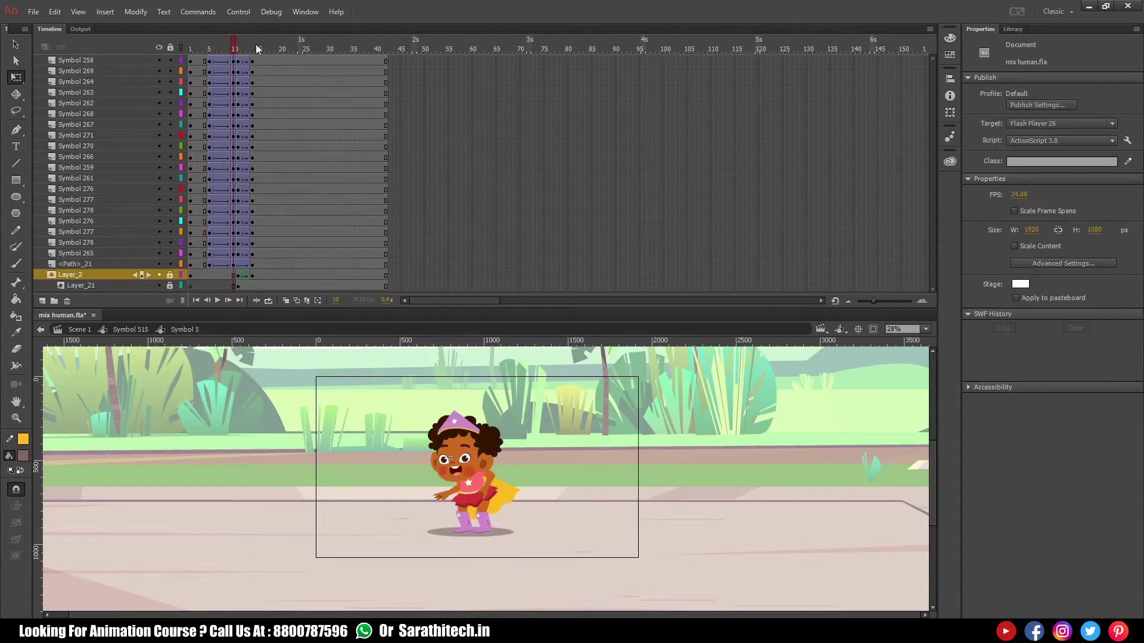
pyautogui.scroll(2, 480, 460)
pyautogui.click(401, 398)
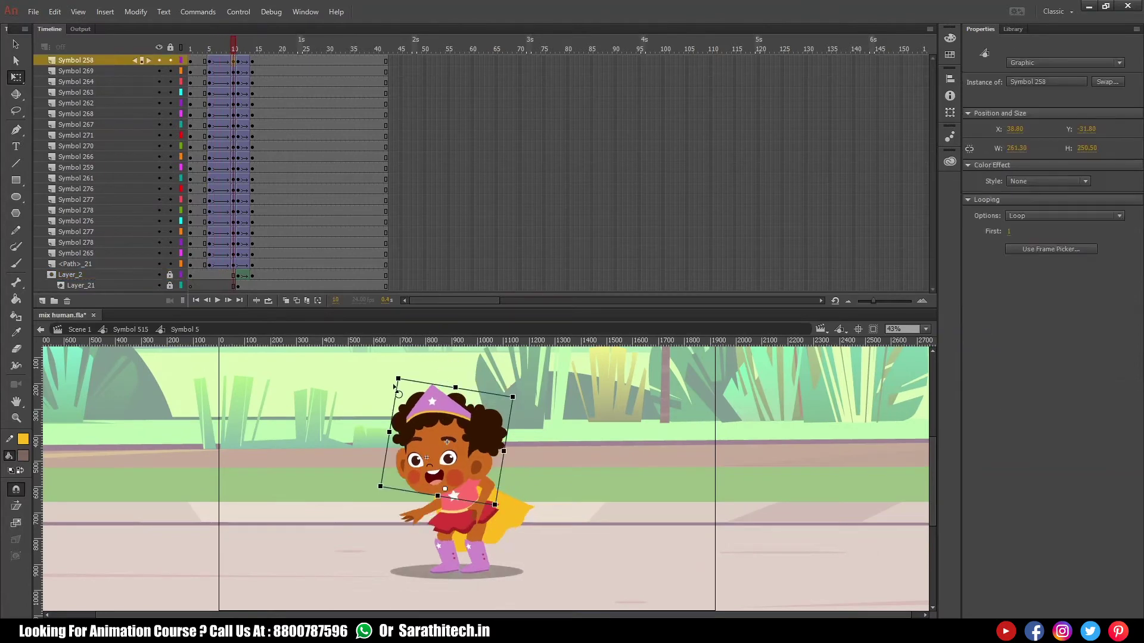
pyautogui.press('Return')
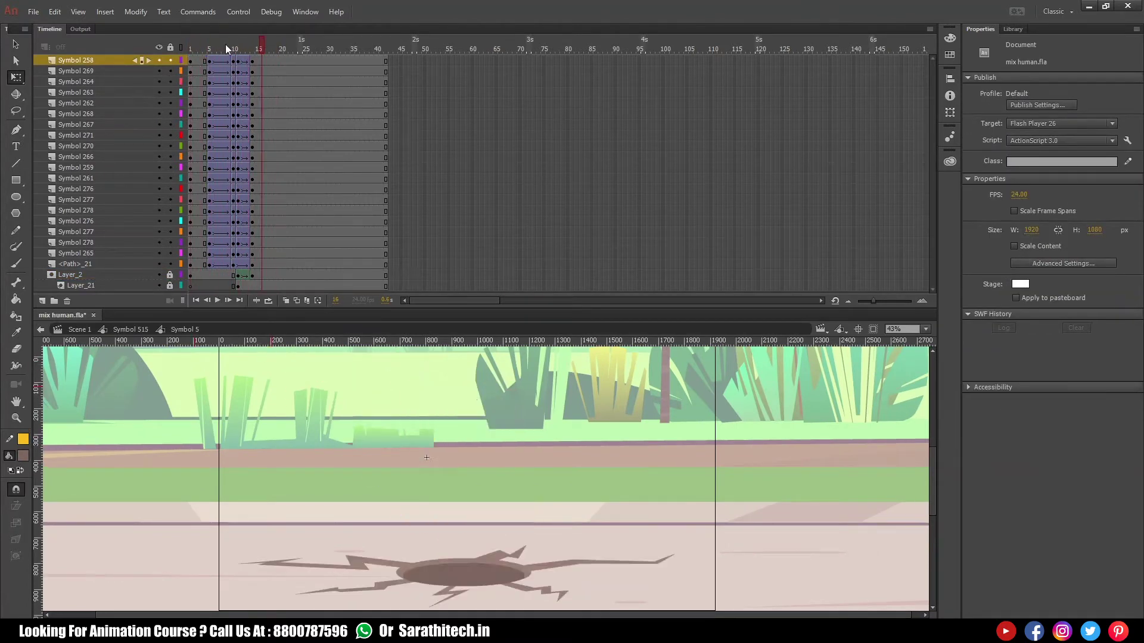
pyautogui.click(234, 46)
pyautogui.moveTo(234, 46); pyautogui.dragTo(236, 51)
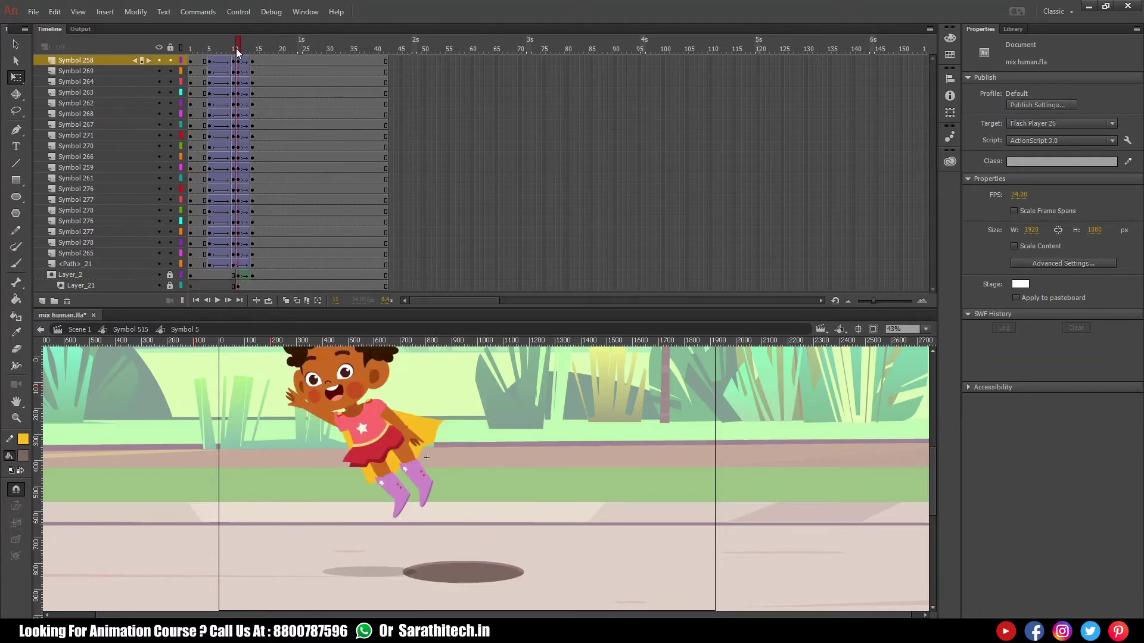
# Step: Add an empty layer above all the character layers and go back to frame 10
pyautogui.click(237, 72)
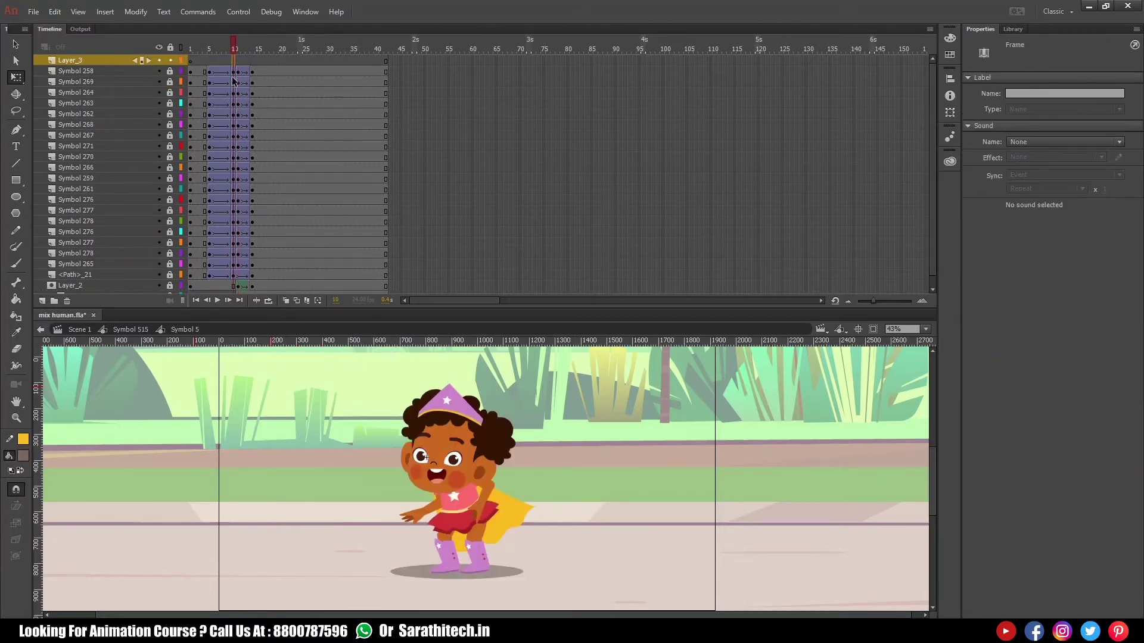
pyautogui.scroll(2, 411, 515)
pyautogui.click(240, 63)
pyautogui.scroll(2, 477, 441)
pyautogui.scroll(-2, 447, 447)
pyautogui.press(',')
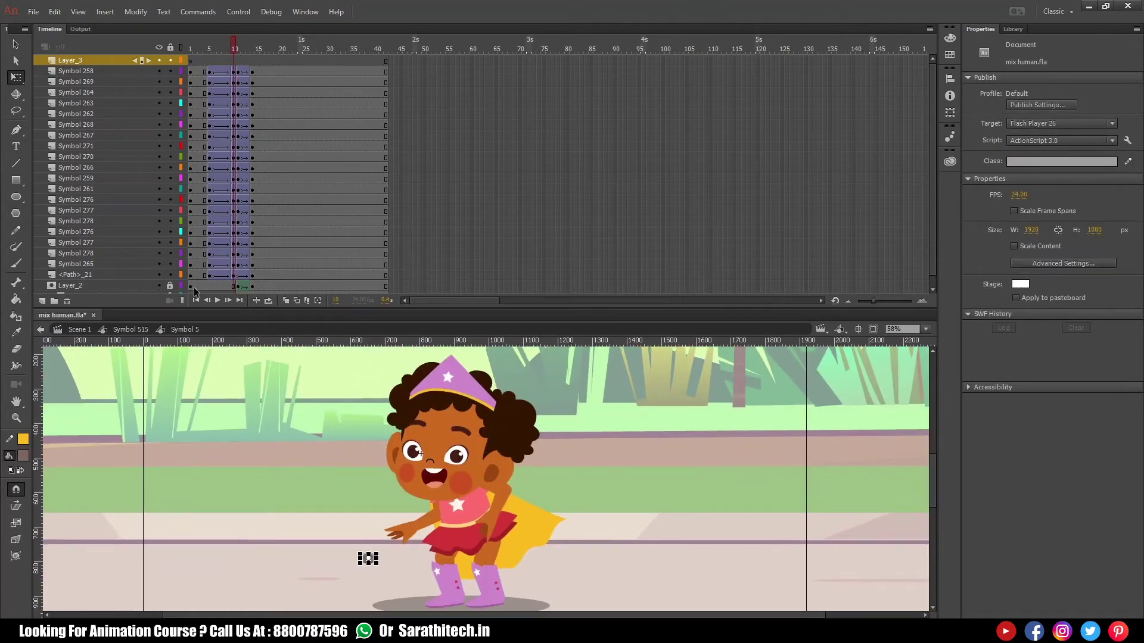
# Step: Raise the girl's head and tilt it back at frame 10, comparing the pose with and without the change
pyautogui.click(453, 411)
pyautogui.moveTo(536, 391)
pyautogui.mouseDown()
pyautogui.moveTo(523, 358)
pyautogui.moveTo(556, 398)
pyautogui.mouseUp()
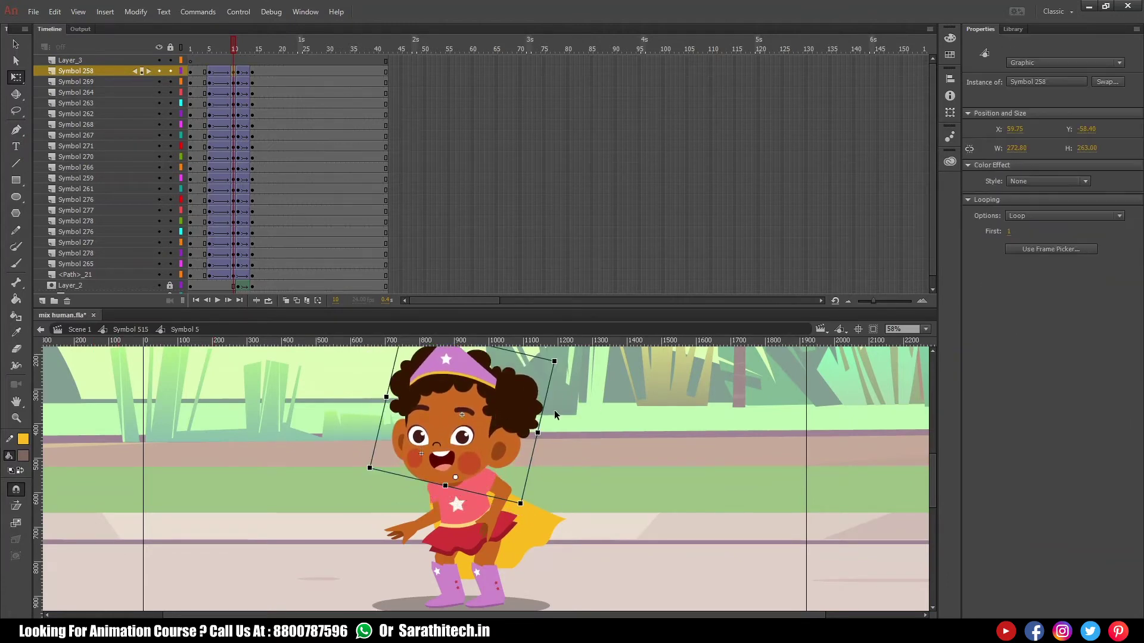
pyautogui.scroll(1, 579, 402)
pyautogui.hotkey('ctrl', 'z')
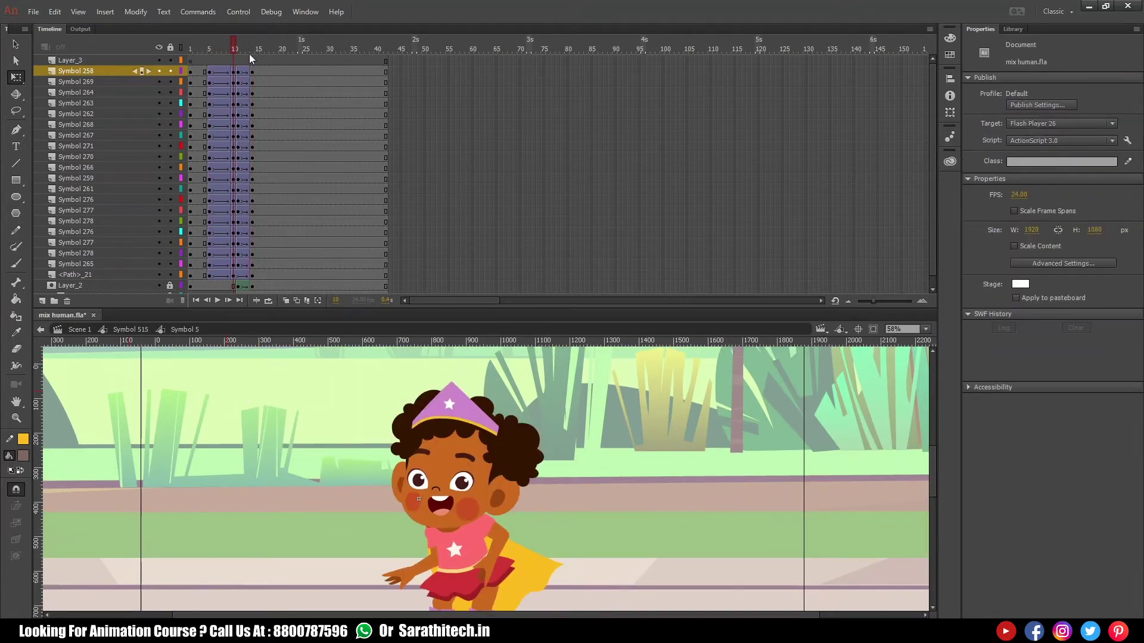
pyautogui.hotkey('ctrl', 'y')
# Step: Extend all layers of the head symbol and the symbol of the left-hand eye to frame 40
pyautogui.hotkey('ctrl', 'e')
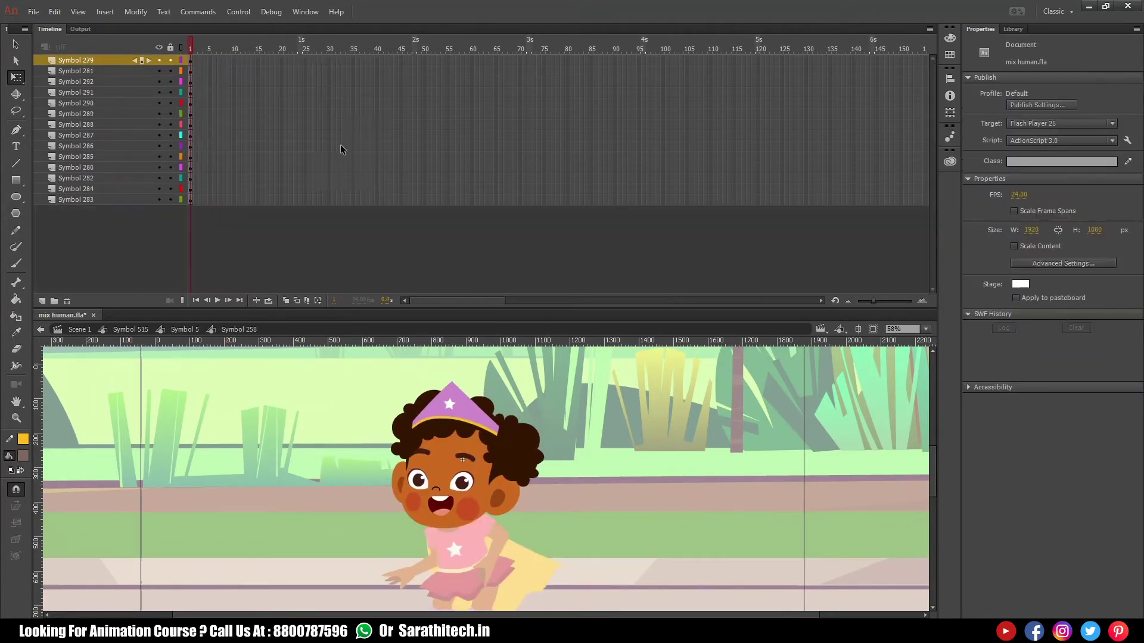
pyautogui.moveTo(381, 203); pyautogui.dragTo(192, 56)
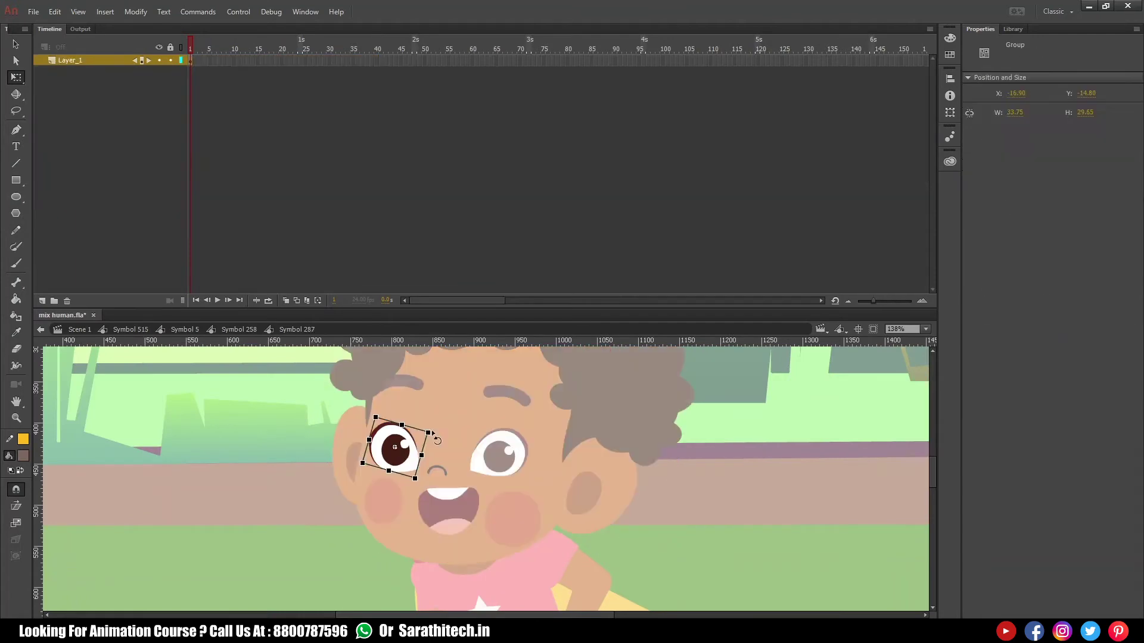
pyautogui.click(376, 60)
# Step: Move the pupil of the left-hand eye onto a new layer, keeping its position
pyautogui.click(388, 447)
pyautogui.scroll(3, 388, 448)
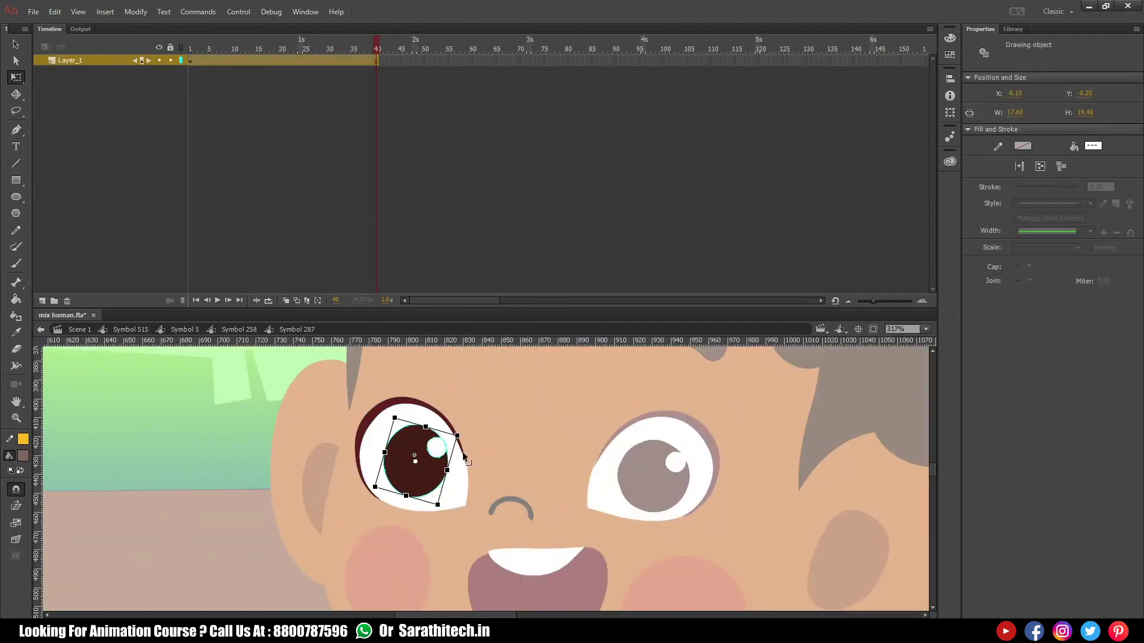
pyautogui.hotkey('ctrl', 'x')
pyautogui.click(202, 81)
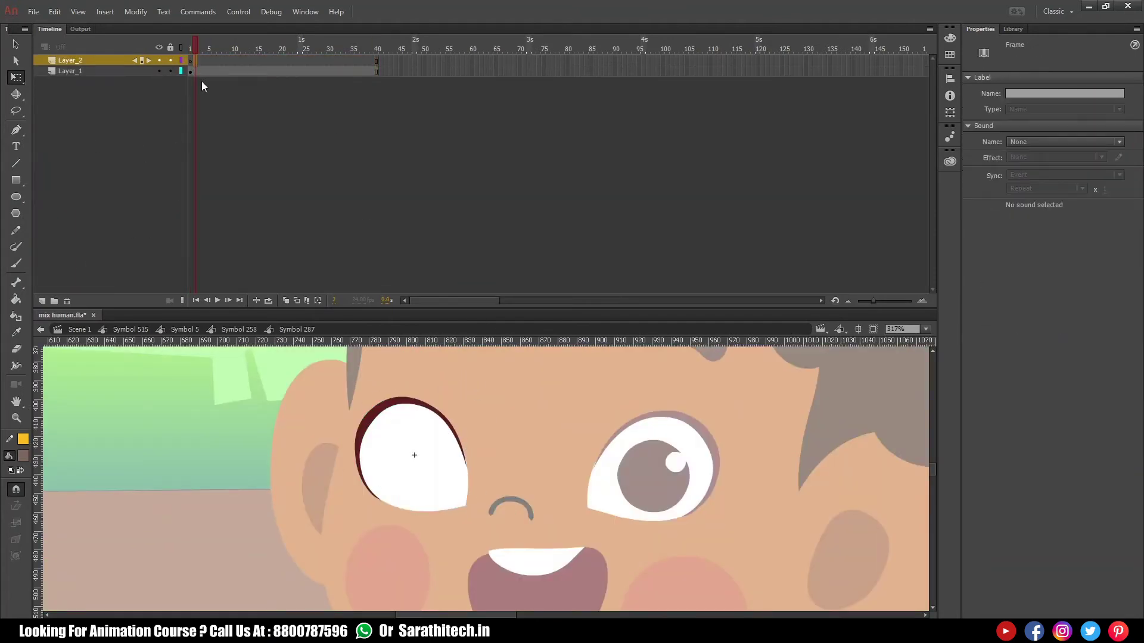
pyautogui.hotkey('ctrl', 'shift', 'v')
# Step: Key the left-hand pupil at frames 5 and 10, shift it up and left at frame 10, and add a classic tween
pyautogui.click(237, 76)
pyautogui.press('F6')
pyautogui.click(209, 61)
pyautogui.press('F6')
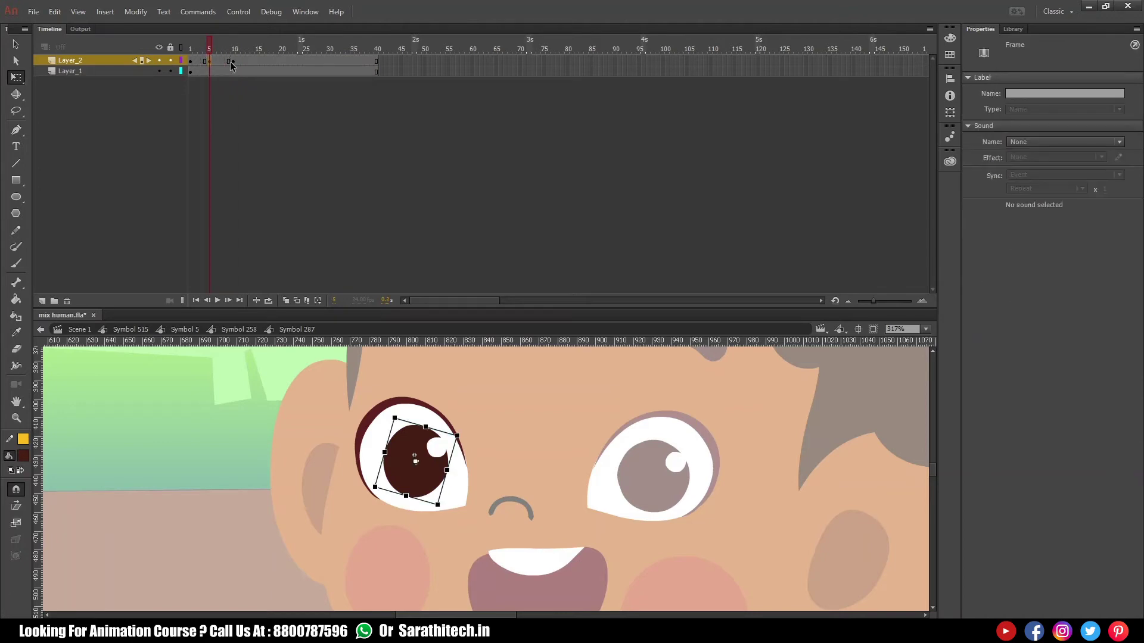
pyautogui.moveTo(417, 459); pyautogui.dragTo(406, 444)
pyautogui.rightClick(224, 59)
pyautogui.click(268, 90)
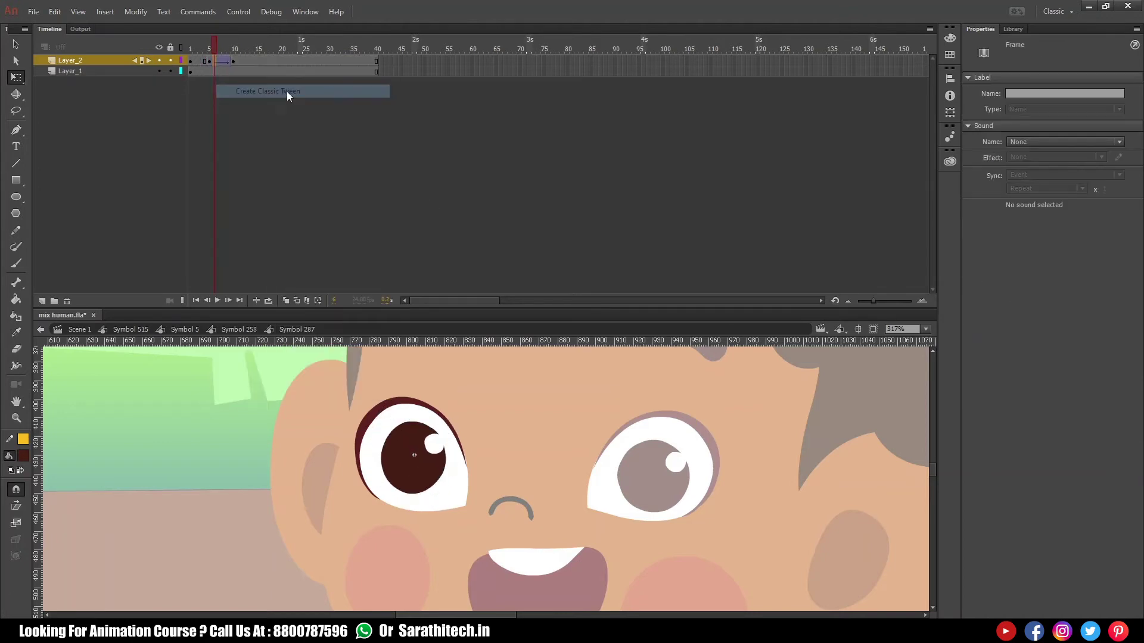
# Step: Extend the right-hand eye's symbol to frame 40 and cut its pupil out for a new layer above the eye
pyautogui.doubleClick(672, 492)
pyautogui.doubleClick(667, 470)
pyautogui.click(278, 88)
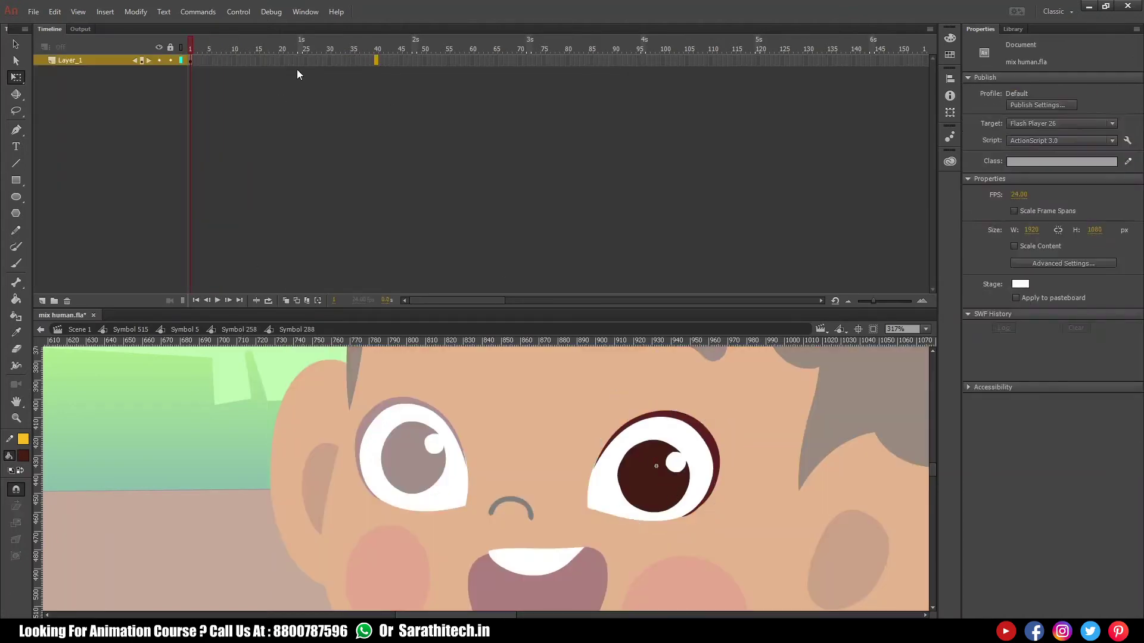
pyautogui.click(646, 458)
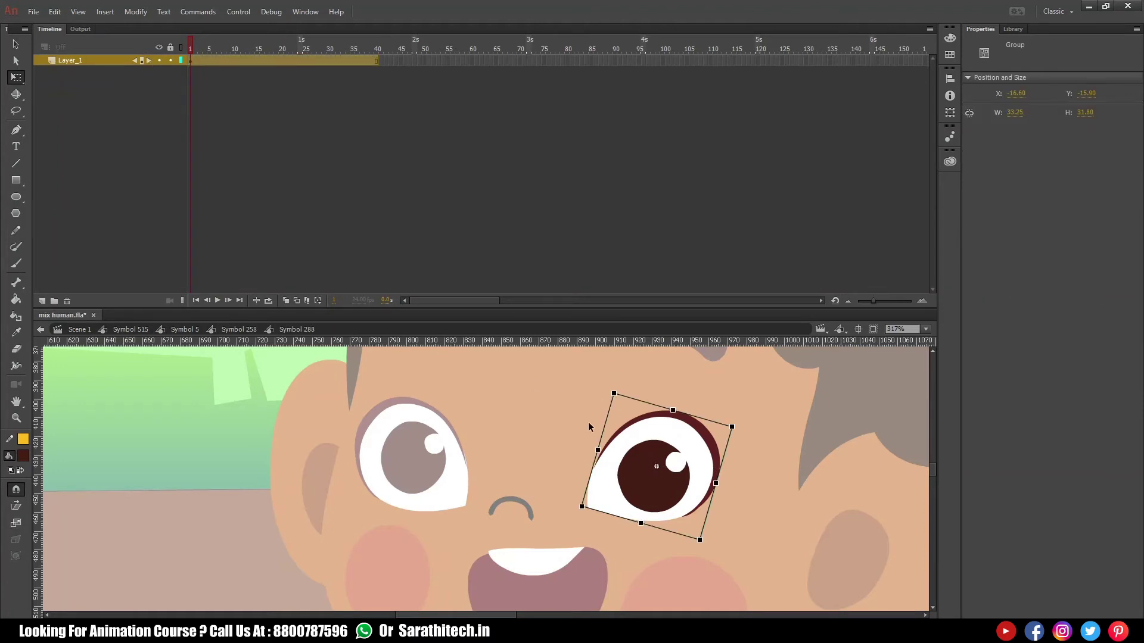
pyautogui.hotkey('ctrl', 'x')
pyautogui.click(42, 300)
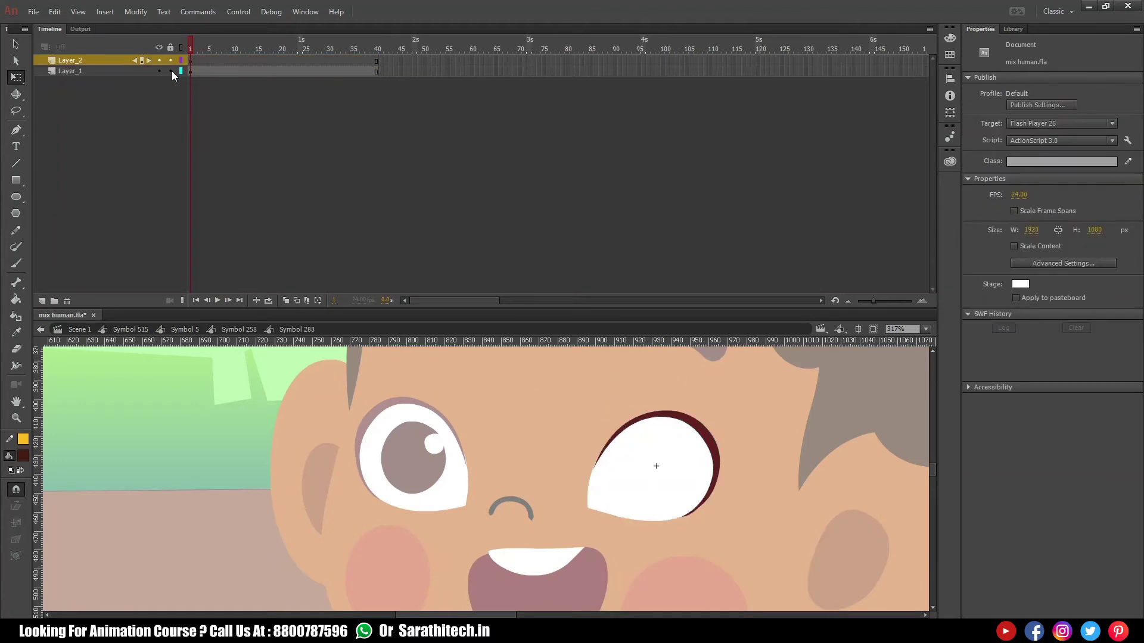
# Step: Key the right-hand pupil at frames 5 and 10, shift it up and left with a classic tween, and return to the character symbol
pyautogui.click(213, 59)
pyautogui.press('F6')
pyautogui.click(233, 57)
pyautogui.press('F6')
pyautogui.moveTo(648, 455); pyautogui.dragTo(637, 440)
pyautogui.rightClick(214, 59)
pyautogui.click(256, 89)
pyautogui.click(239, 329)
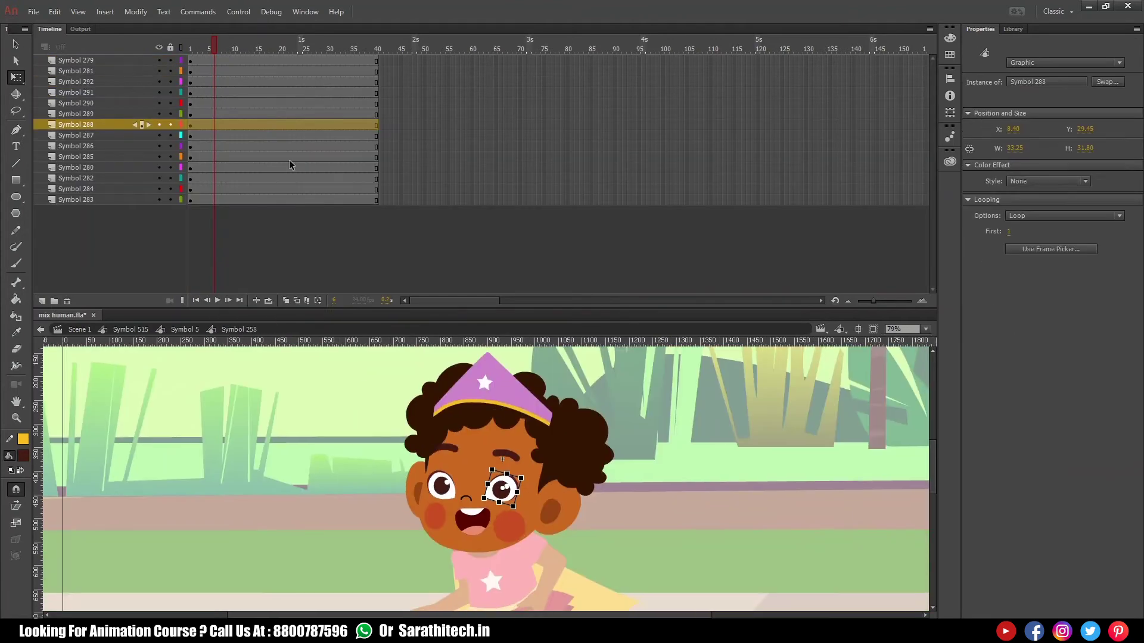
pyautogui.click(231, 48)
pyautogui.click(185, 329)
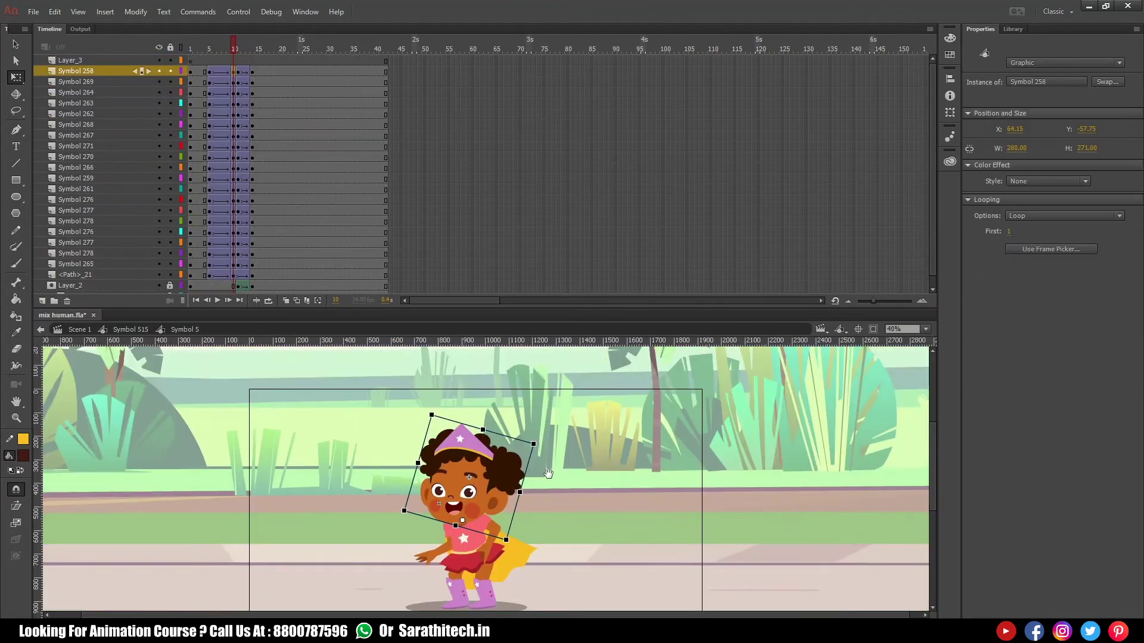
# Step: Replay the animation from frame 1 and examine the crouch pose and eye direction at frame 10
pyautogui.hotkey('ctrl', 'a')
pyautogui.rightClick(412, 550)
pyautogui.click(331, 509)
pyautogui.moveTo(234, 44)
pyautogui.mouseDown()
pyautogui.moveTo(213, 44)
pyautogui.moveTo(266, 48)
pyautogui.moveTo(227, 51)
pyautogui.mouseUp()
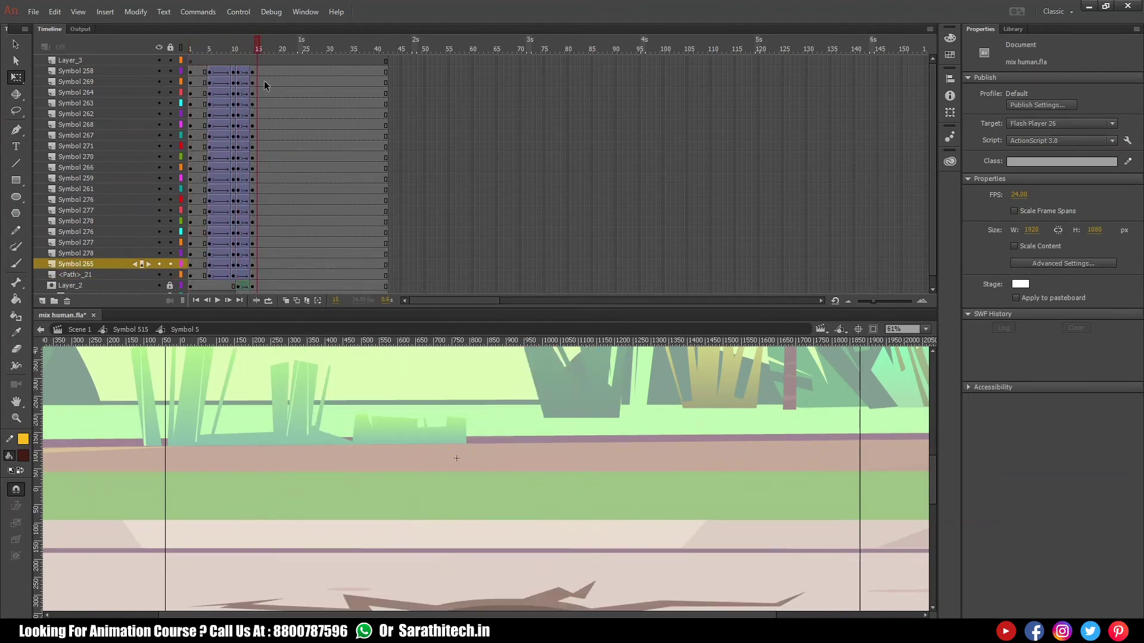
pyautogui.click(925, 329)
pyautogui.click(926, 343)
pyautogui.click(188, 61)
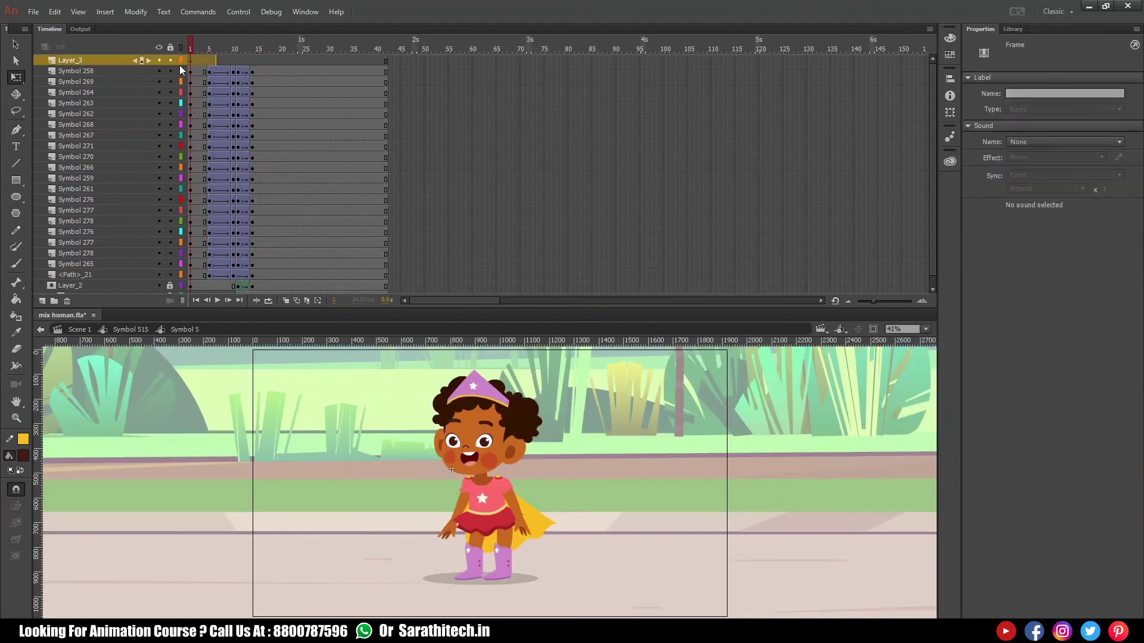
pyautogui.press('Return')
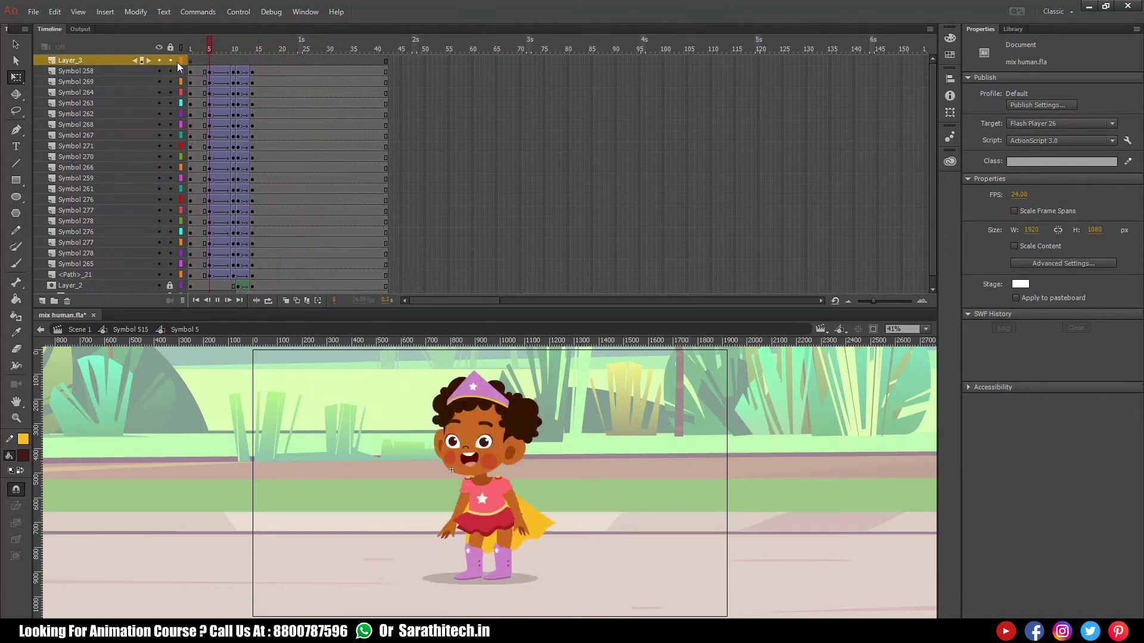
pyautogui.click(235, 56)
pyautogui.moveTo(236, 56); pyautogui.dragTo(233, 55)
pyautogui.click(557, 570)
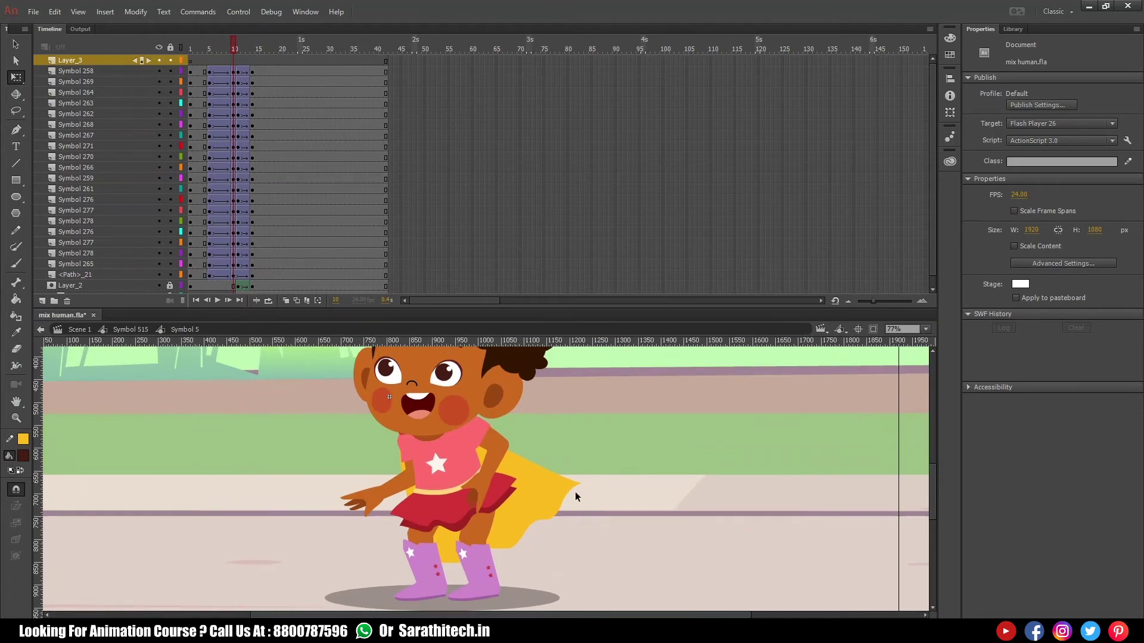
# Step: Outline a four-sided motion trail on Layer_3 with yellow lines, linking the cape and boots of the frame 10 crouch to the frame 11 leap
pyautogui.press('n')
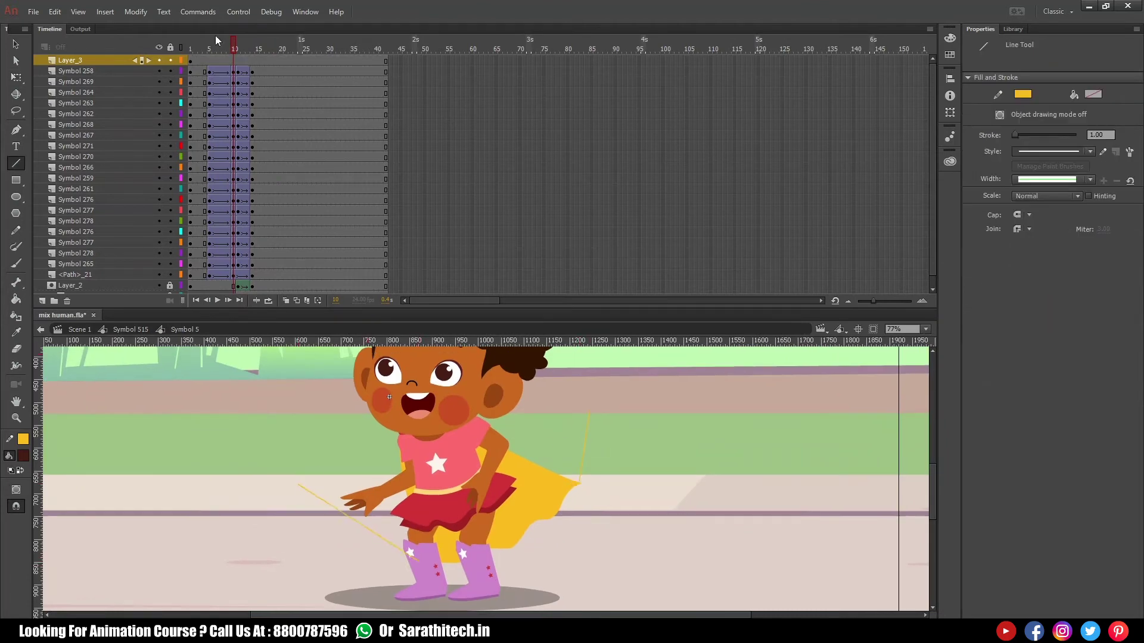
pyautogui.press('.')
pyautogui.moveTo(428, 437); pyautogui.dragTo(452, 482)
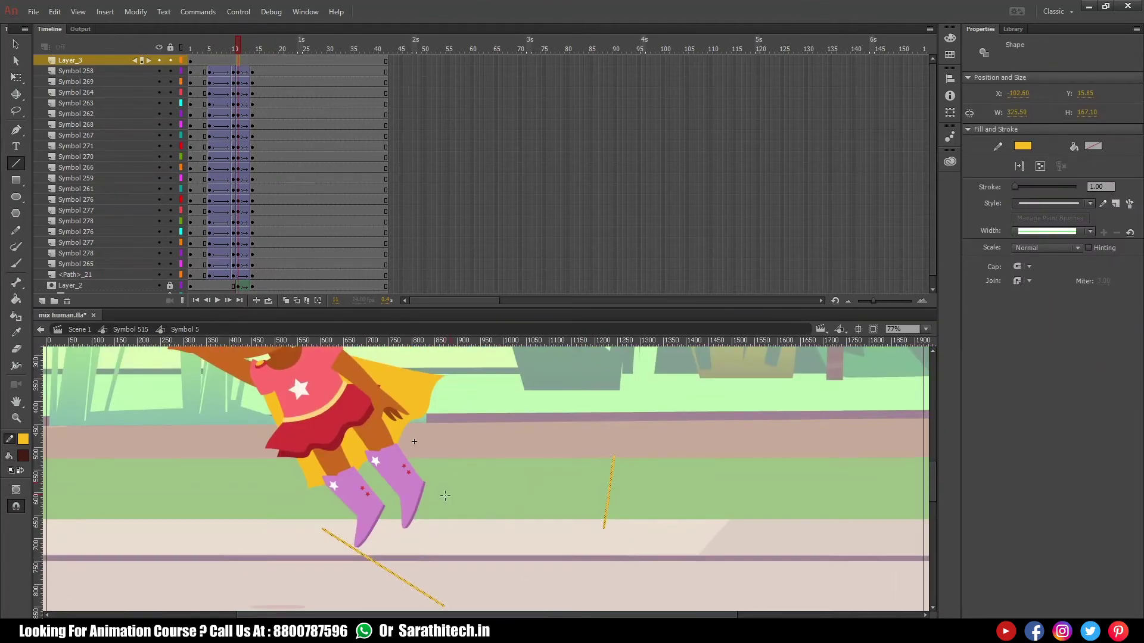
pyautogui.keyDown('ctrl'); pyautogui.click(445, 496); pyautogui.keyUp('ctrl')
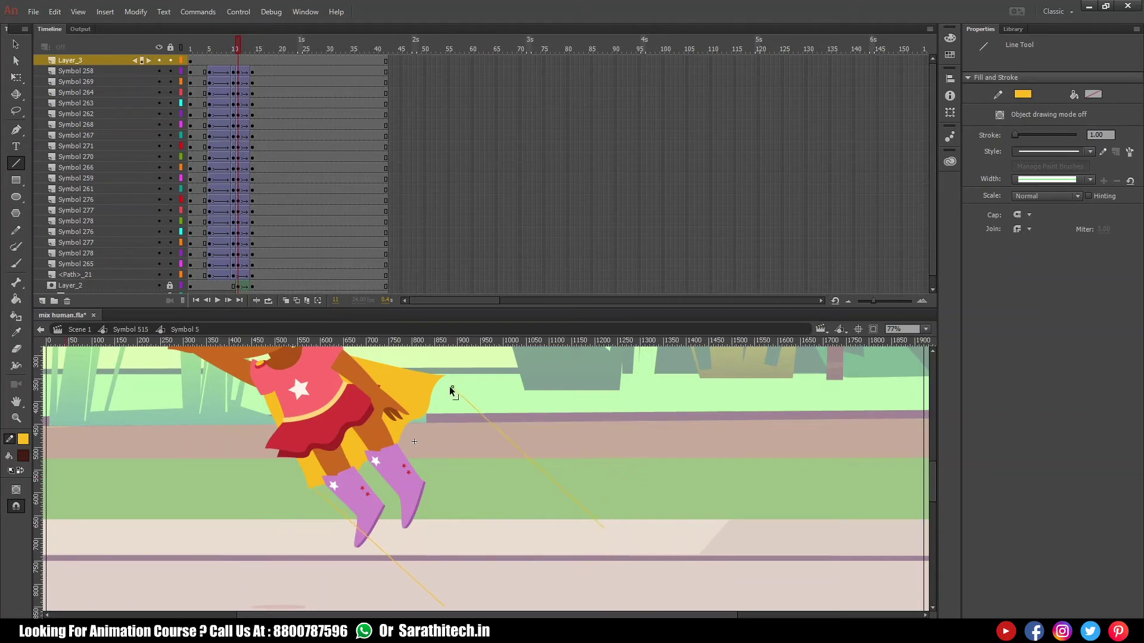
pyautogui.scroll(-3, 503, 422)
pyautogui.moveTo(590, 461); pyautogui.dragTo(451, 530)
pyautogui.scroll(3, 444, 417)
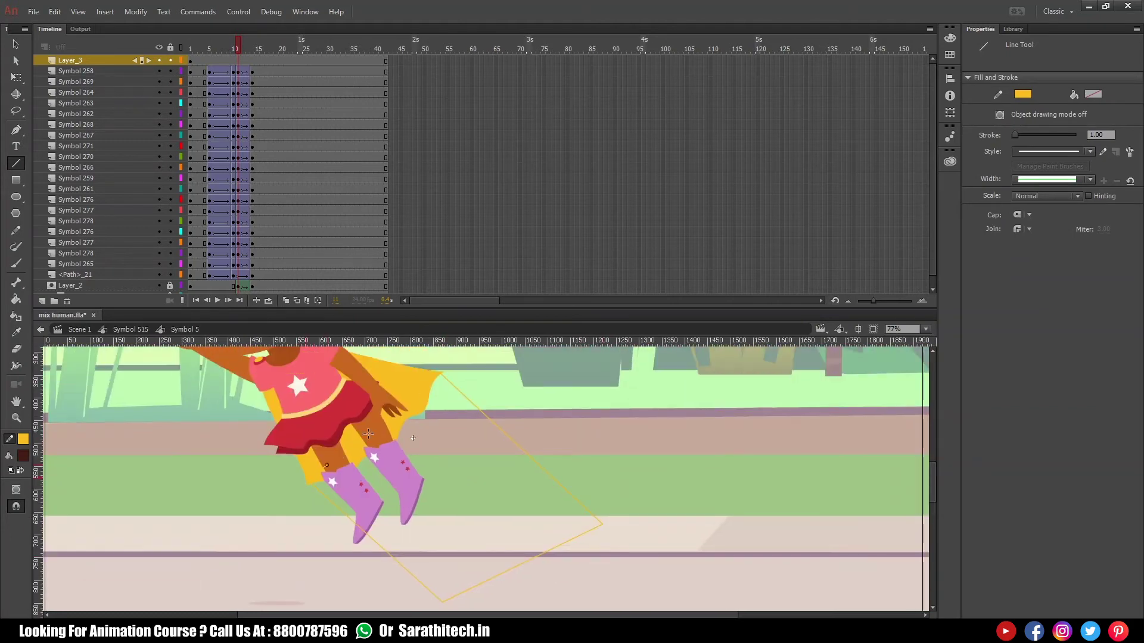
# Step: Bow the trail's long and lower edges into curves and fill the outline with solid yellow
pyautogui.scroll(-1, 474, 494)
pyautogui.moveTo(526, 548); pyautogui.dragTo(532, 563)
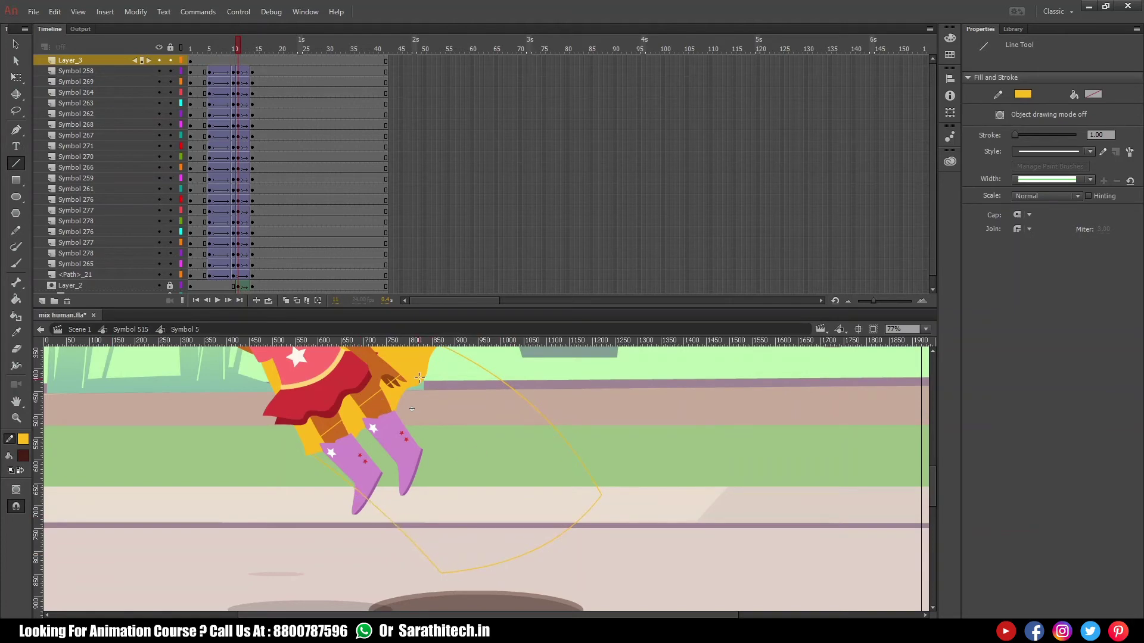
pyautogui.press('k')
pyautogui.click(509, 384)
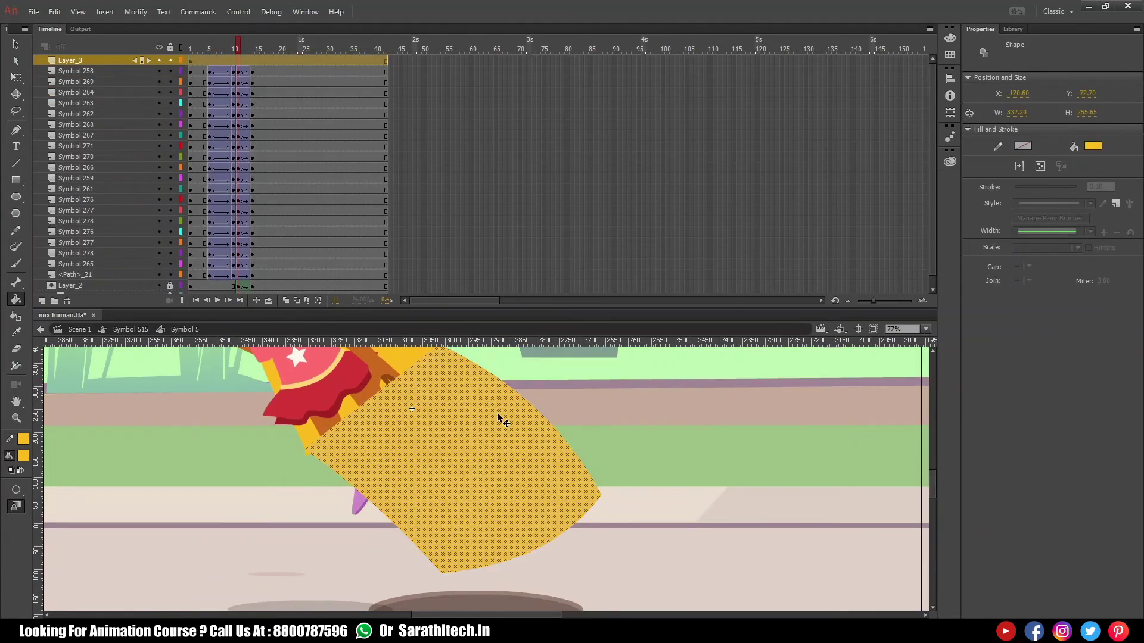
# Step: Convert the yellow trail to a graphic symbol and lower its alpha to make it translucent
pyautogui.press('F8')
pyautogui.press('Return')
pyautogui.click(1052, 180)
pyautogui.click(1026, 243)
pyautogui.moveTo(1085, 199); pyautogui.dragTo(1019, 200)
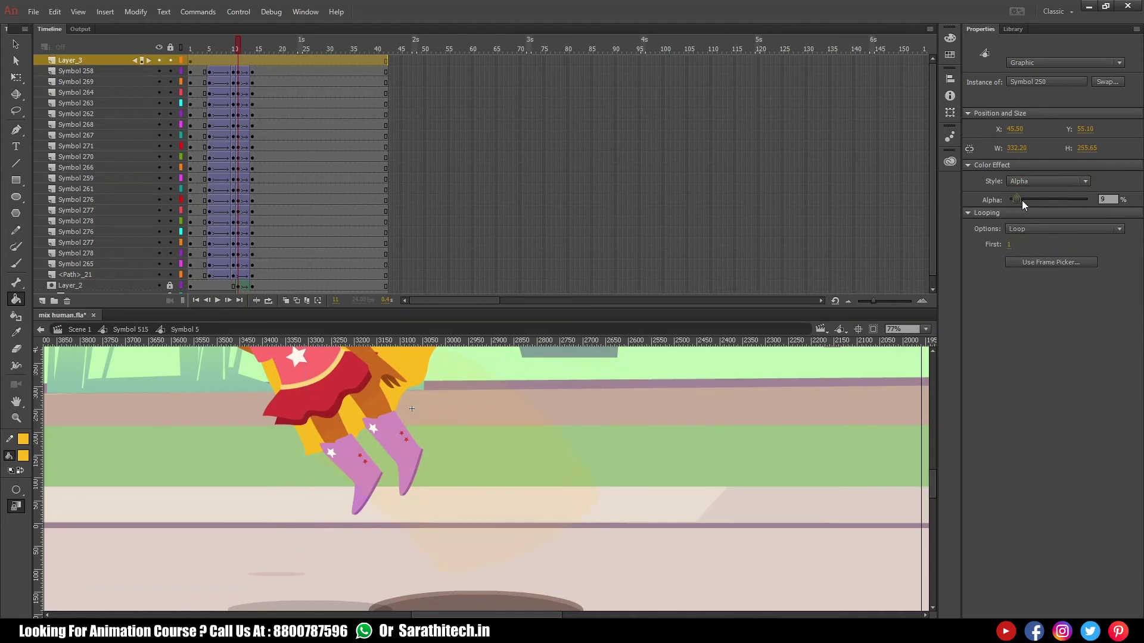
# Step: Limit the trail to frame 11 and place its layer beneath the character's layers, directly below <Path>_21
pyautogui.click(234, 60)
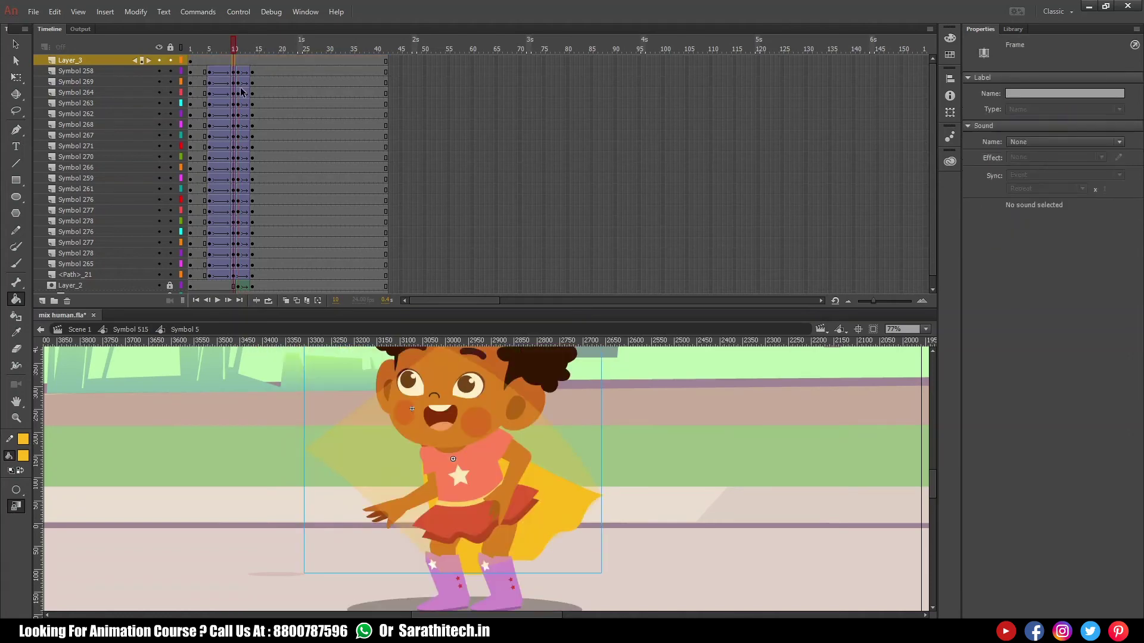
pyautogui.click(235, 63)
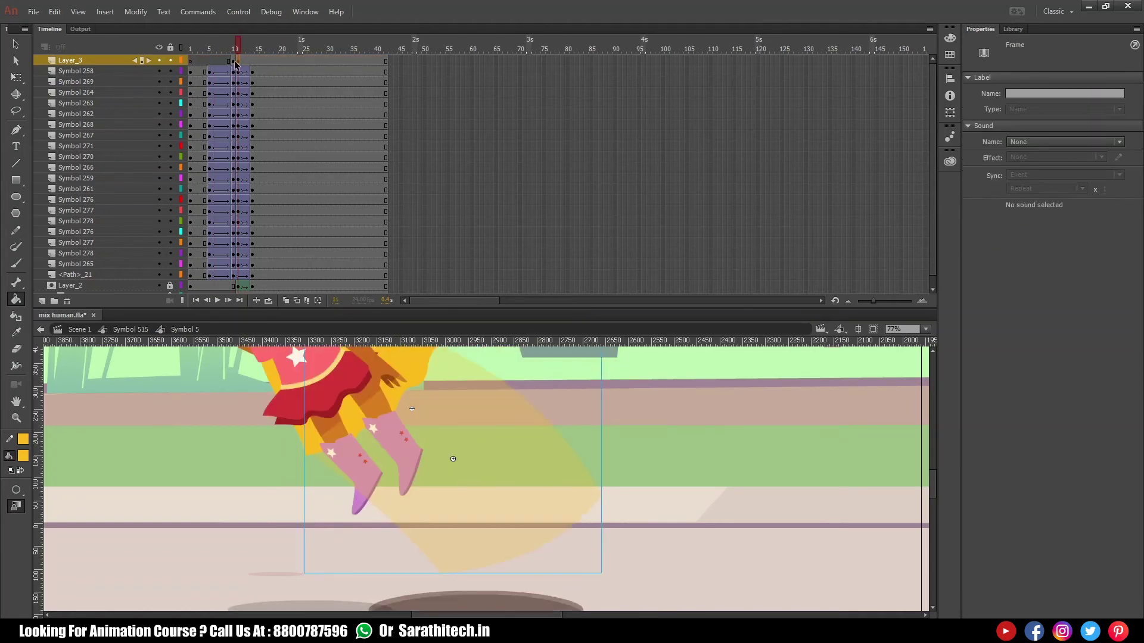
pyautogui.press('Return')
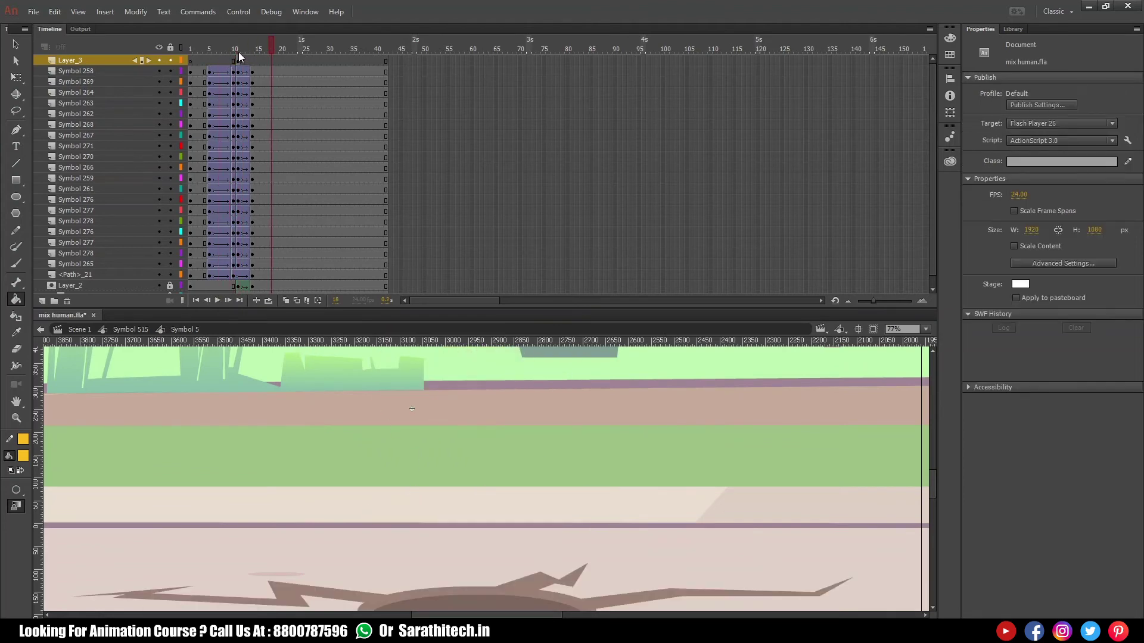
pyautogui.click(238, 60)
pyautogui.click(95, 60)
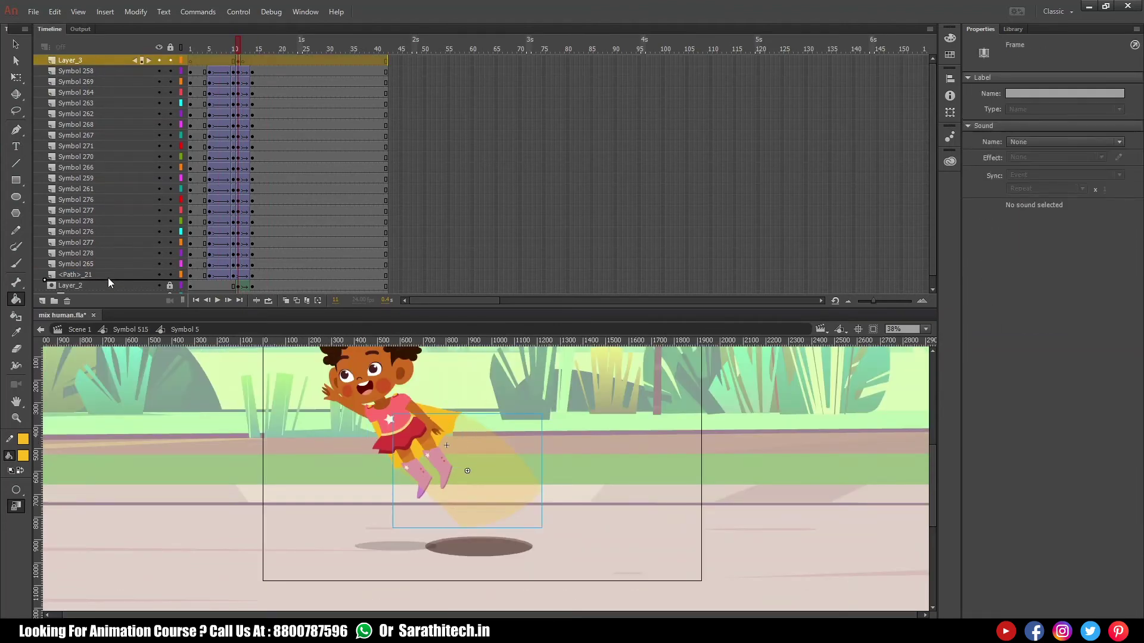
pyautogui.moveTo(109, 277); pyautogui.dragTo(108, 279)
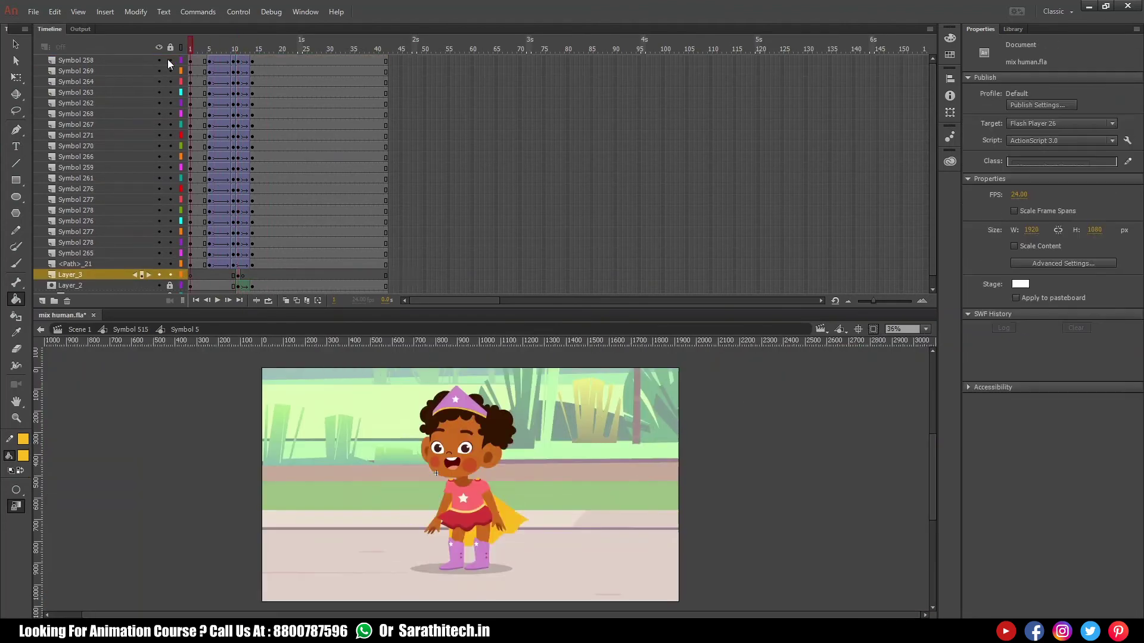
pyautogui.press('Return')
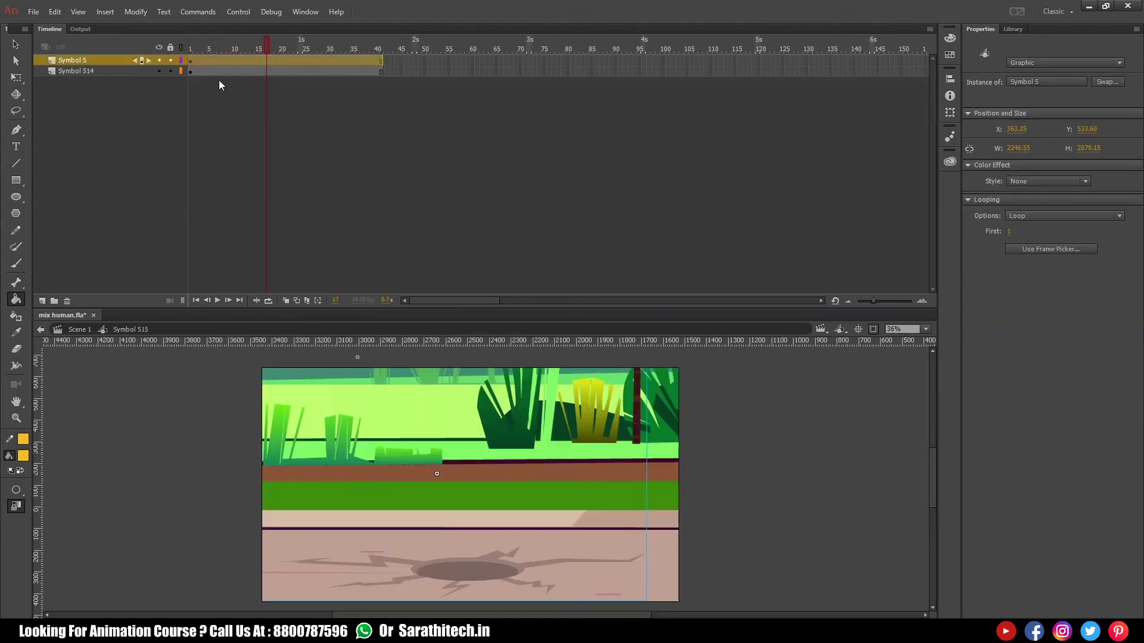
# Step: Try a scene shake by keying Symbol 5 and Symbol 514 at frames 11 to 15 and shifting them vertically
pyautogui.click(226, 49)
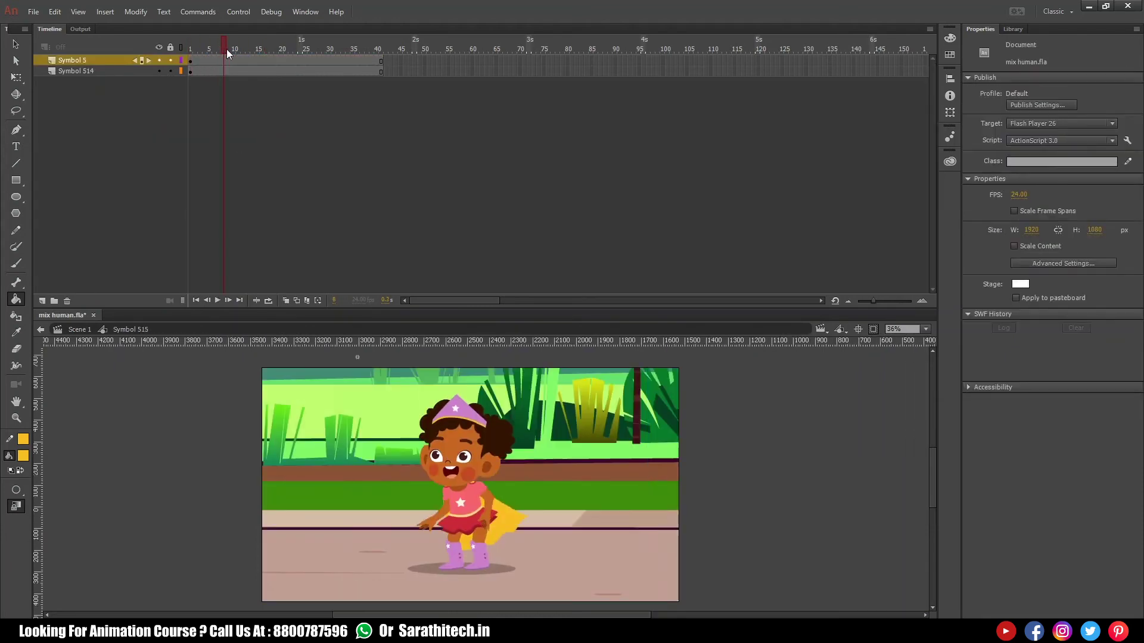
pyautogui.moveTo(227, 53); pyautogui.dragTo(238, 45)
pyautogui.click(239, 70)
pyautogui.press('F6')
pyautogui.click(246, 70)
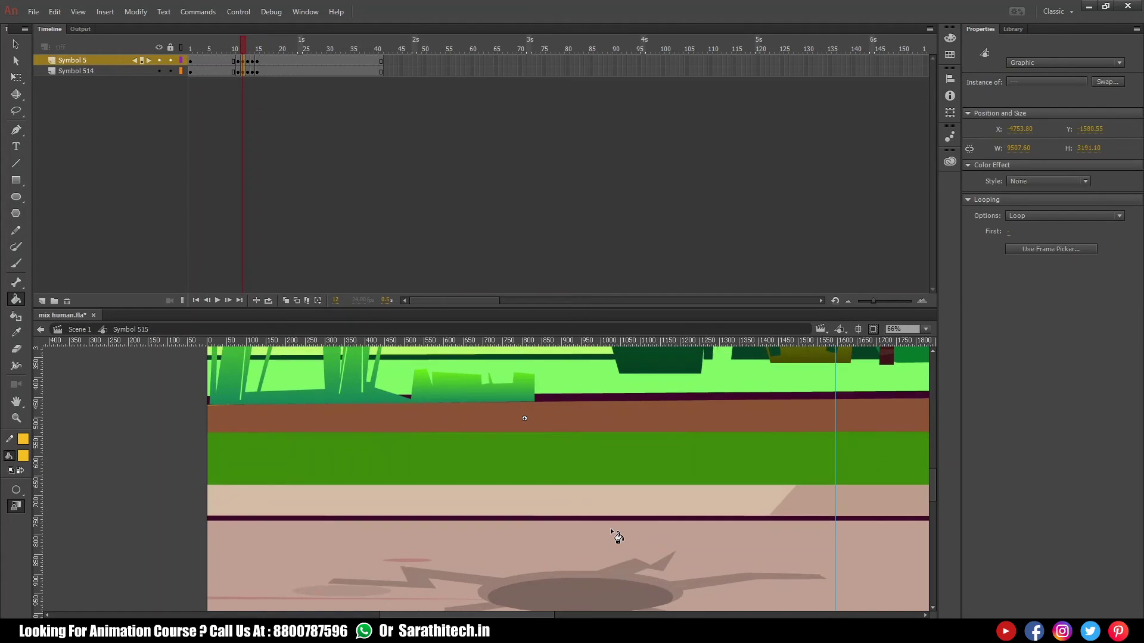
pyautogui.click(248, 60)
pyautogui.click(253, 70)
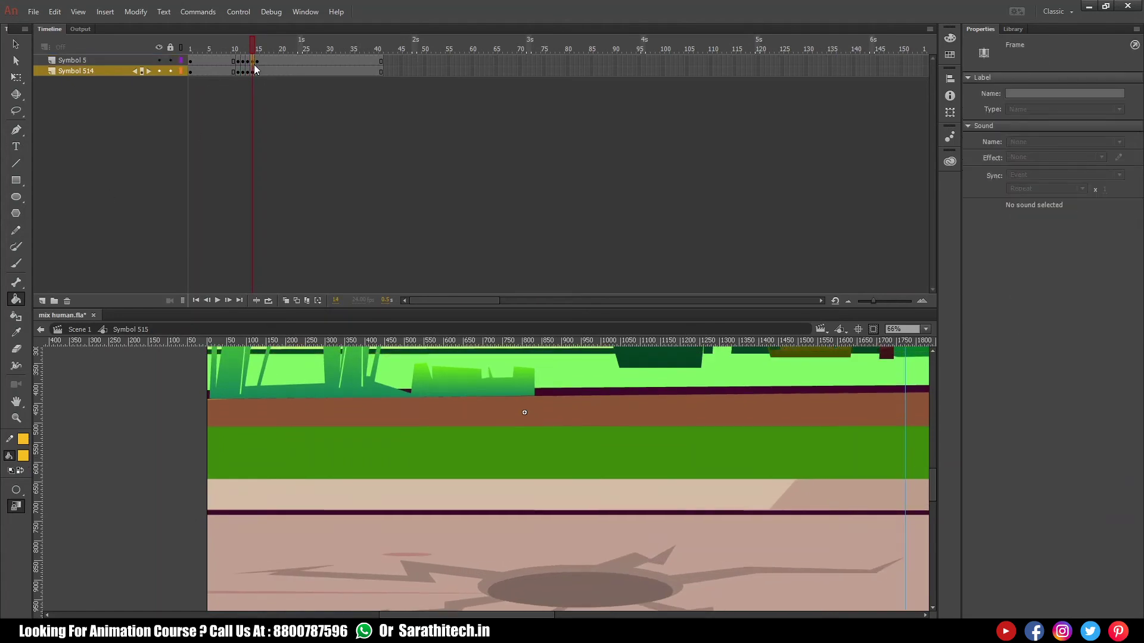
pyautogui.press('Return')
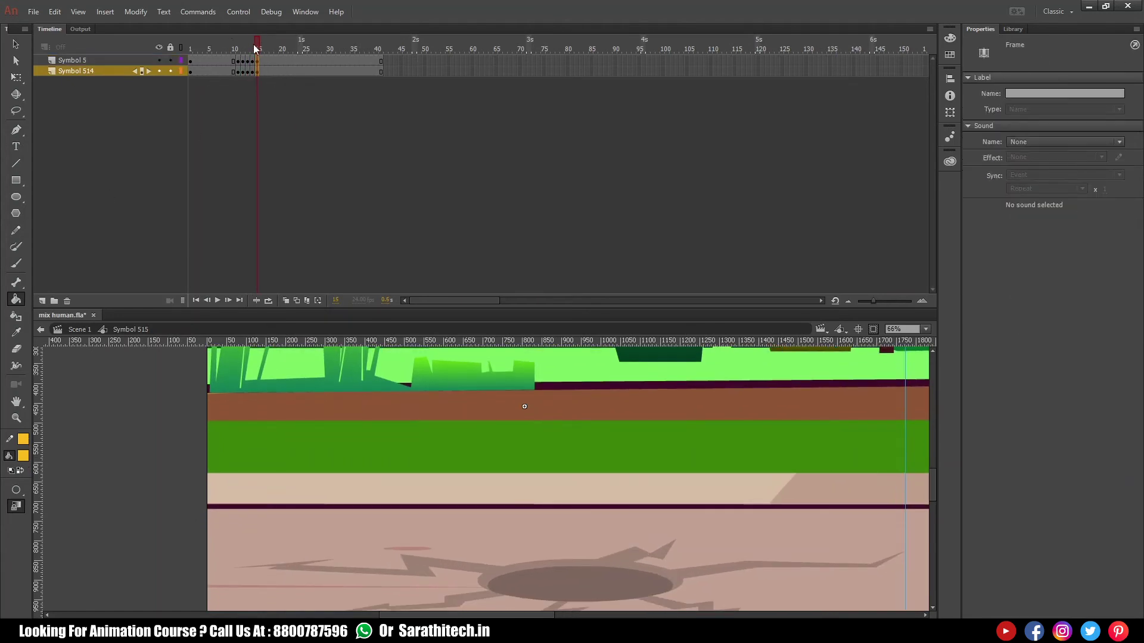
pyautogui.click(249, 71)
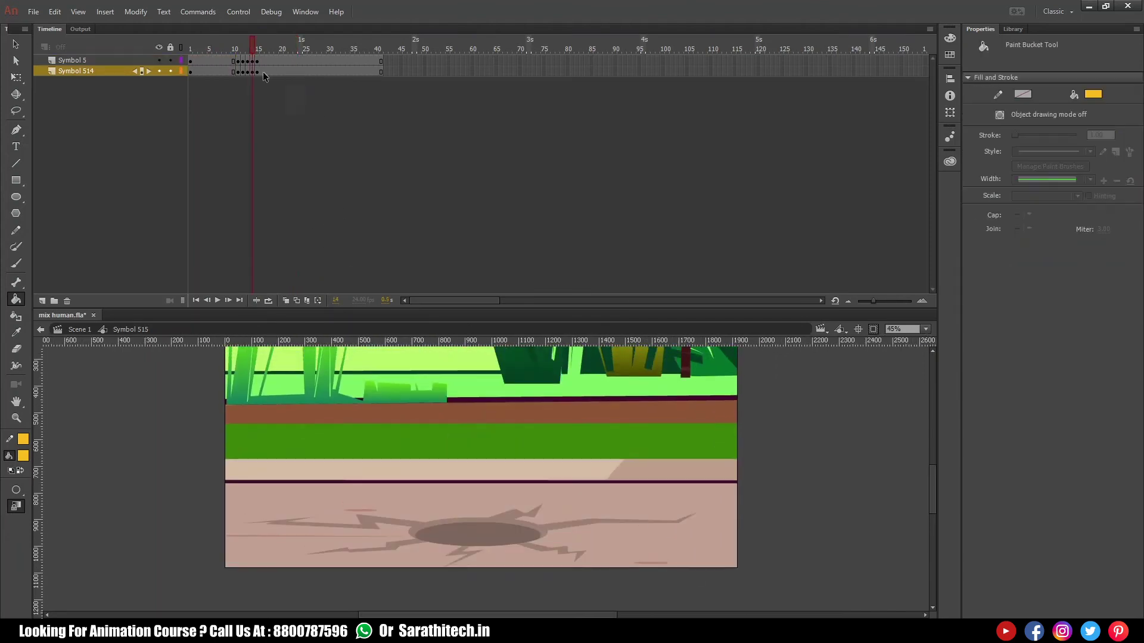
pyautogui.click(240, 52)
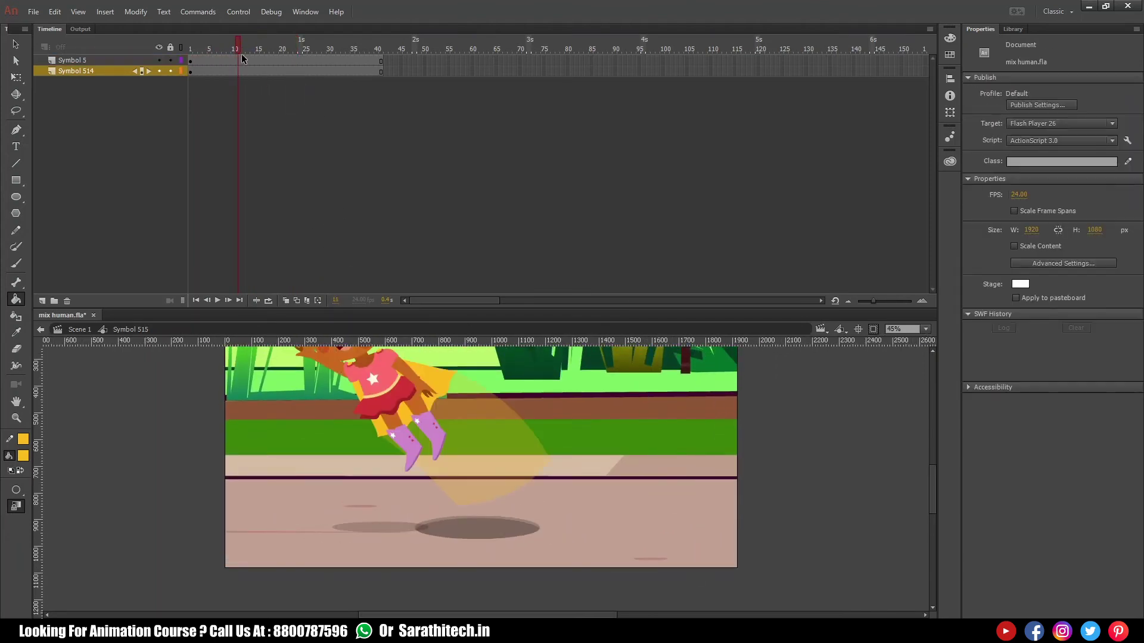
# Step: Key both layers at frames 11 through 15 and nudge the artwork slightly up and down for a subtle take-off shake
pyautogui.moveTo(246, 59); pyautogui.dragTo(255, 72)
pyautogui.press('F6')
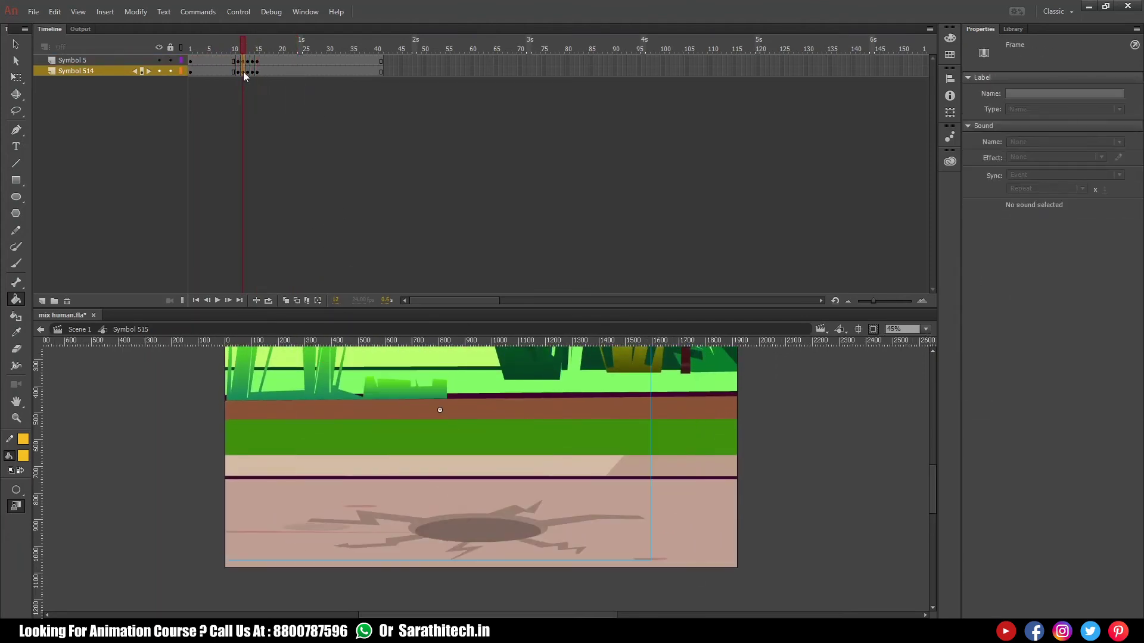
pyautogui.click(248, 64)
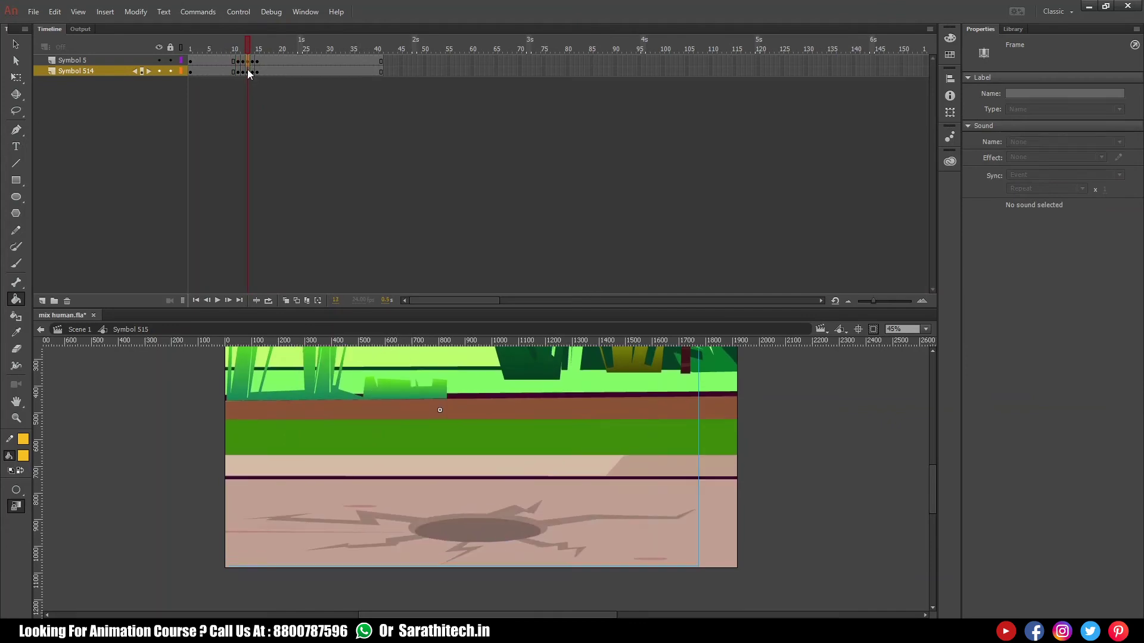
pyautogui.press('Return')
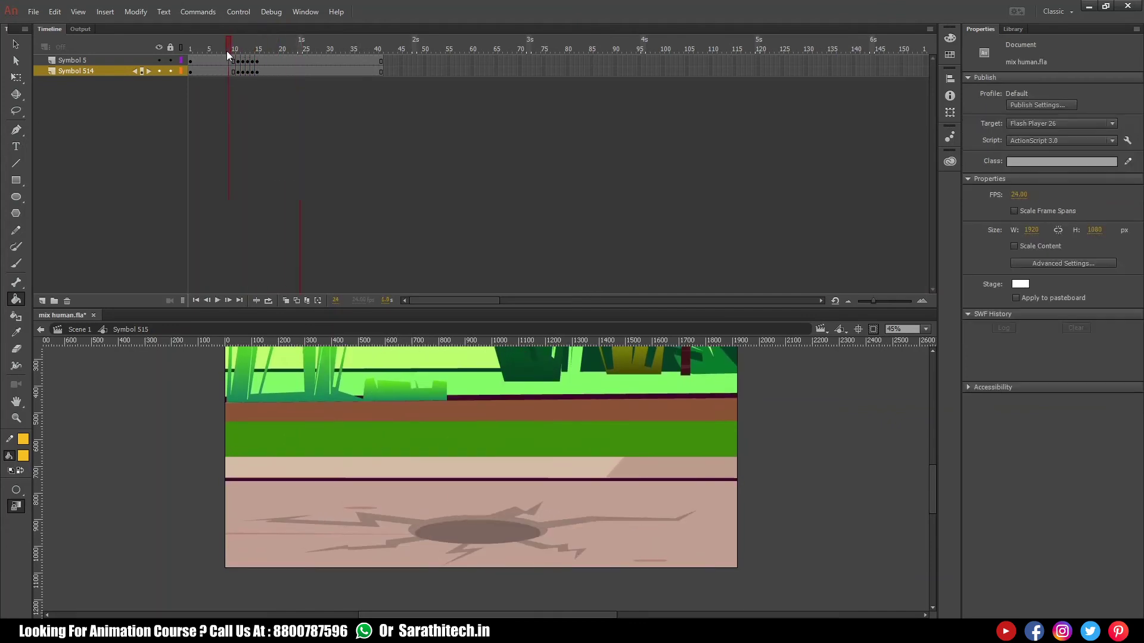
# Step: Save the file and shorten both layers so that they end at frame 35
pyautogui.hotkey('ctrl', 's')
pyautogui.click(873, 329)
pyautogui.moveTo(257, 74); pyautogui.dragTo(348, 88)
pyautogui.hotkey('shift', 'F5')
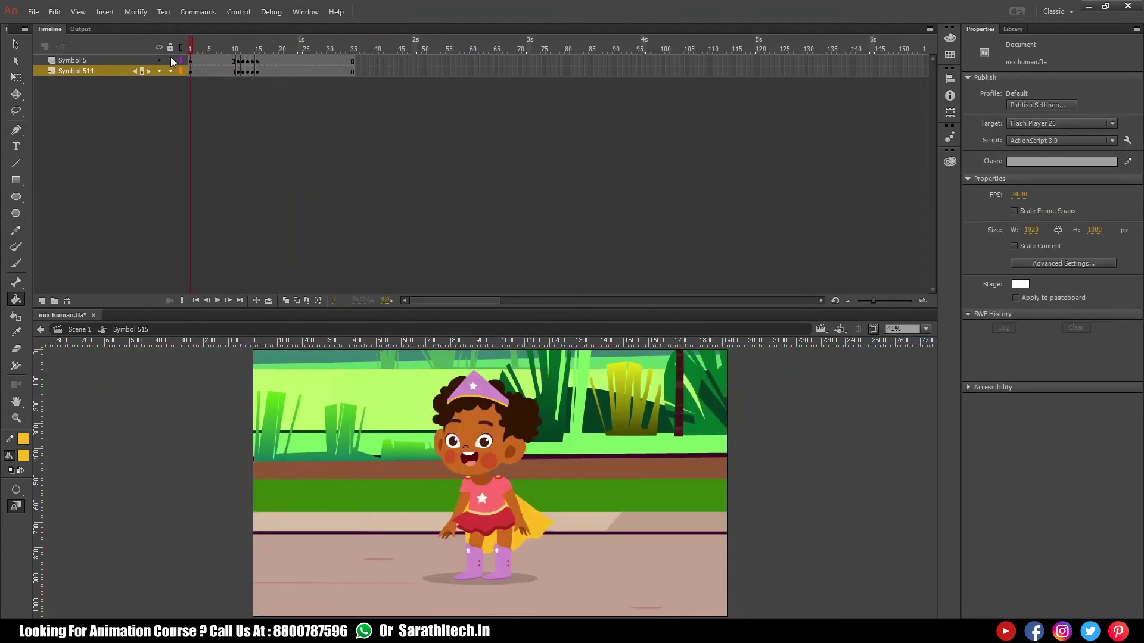
# Step: Loop playback over frames 1 to 35 and hide the panels to examine the full take-off animation on a larger stage
pyautogui.press('Return')
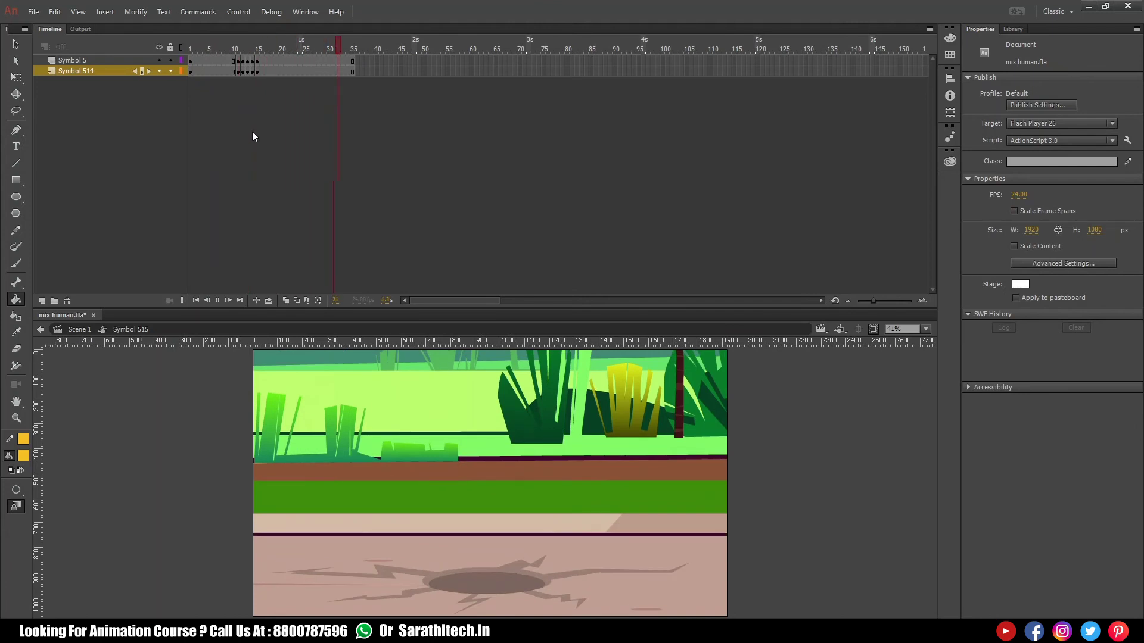
pyautogui.press('Return')
pyautogui.click(268, 300)
pyautogui.moveTo(325, 48); pyautogui.dragTo(189, 47)
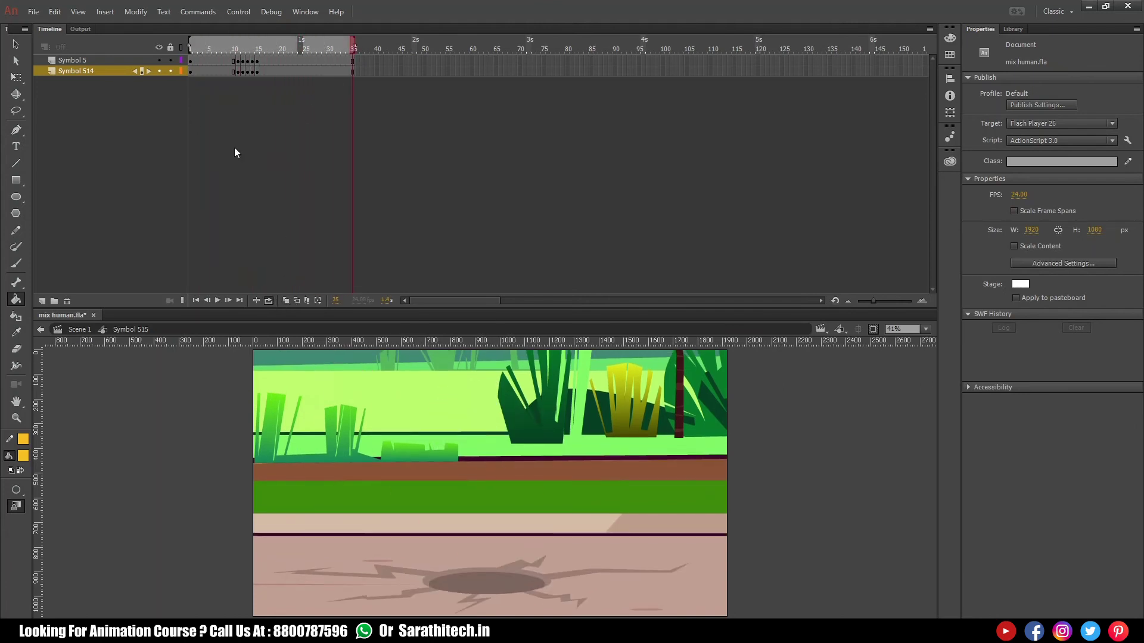
pyautogui.press('Return')
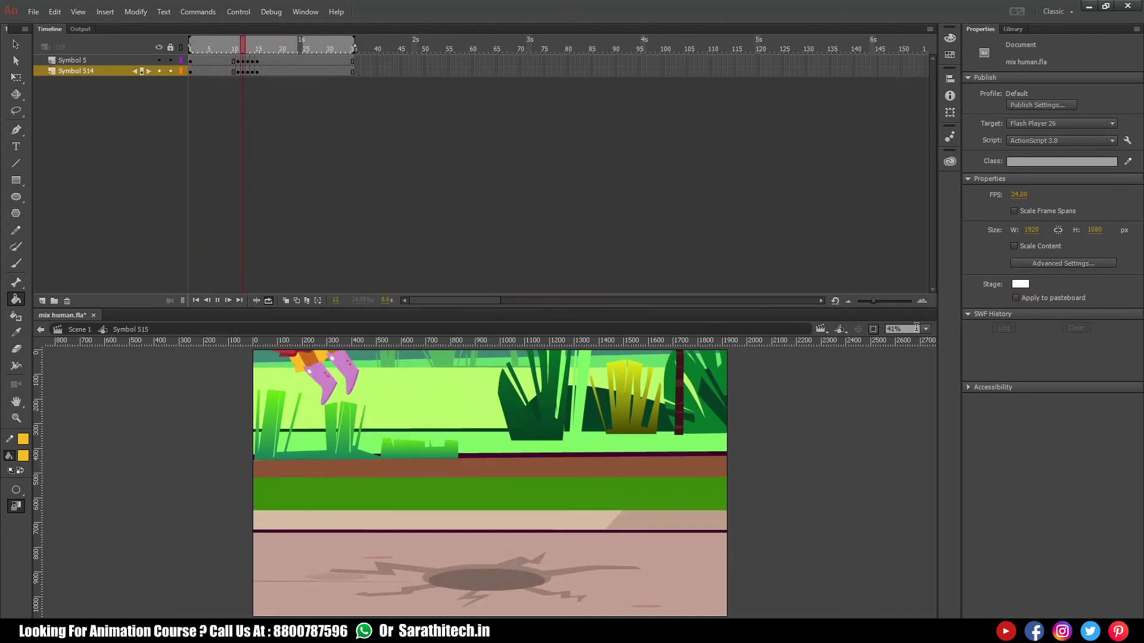
pyautogui.press('F4')
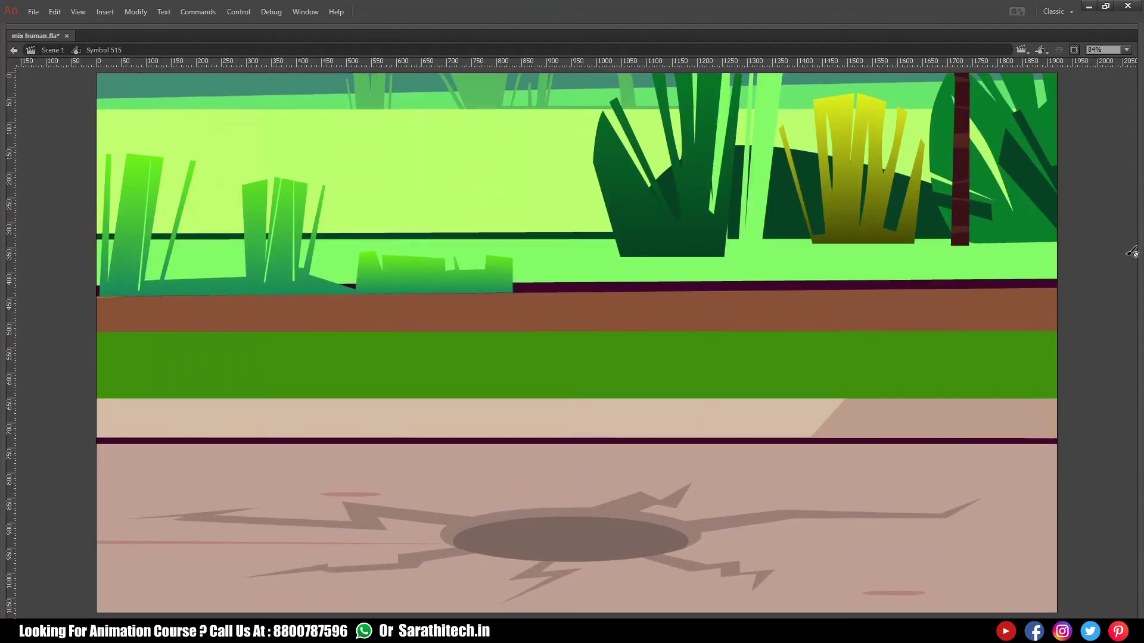